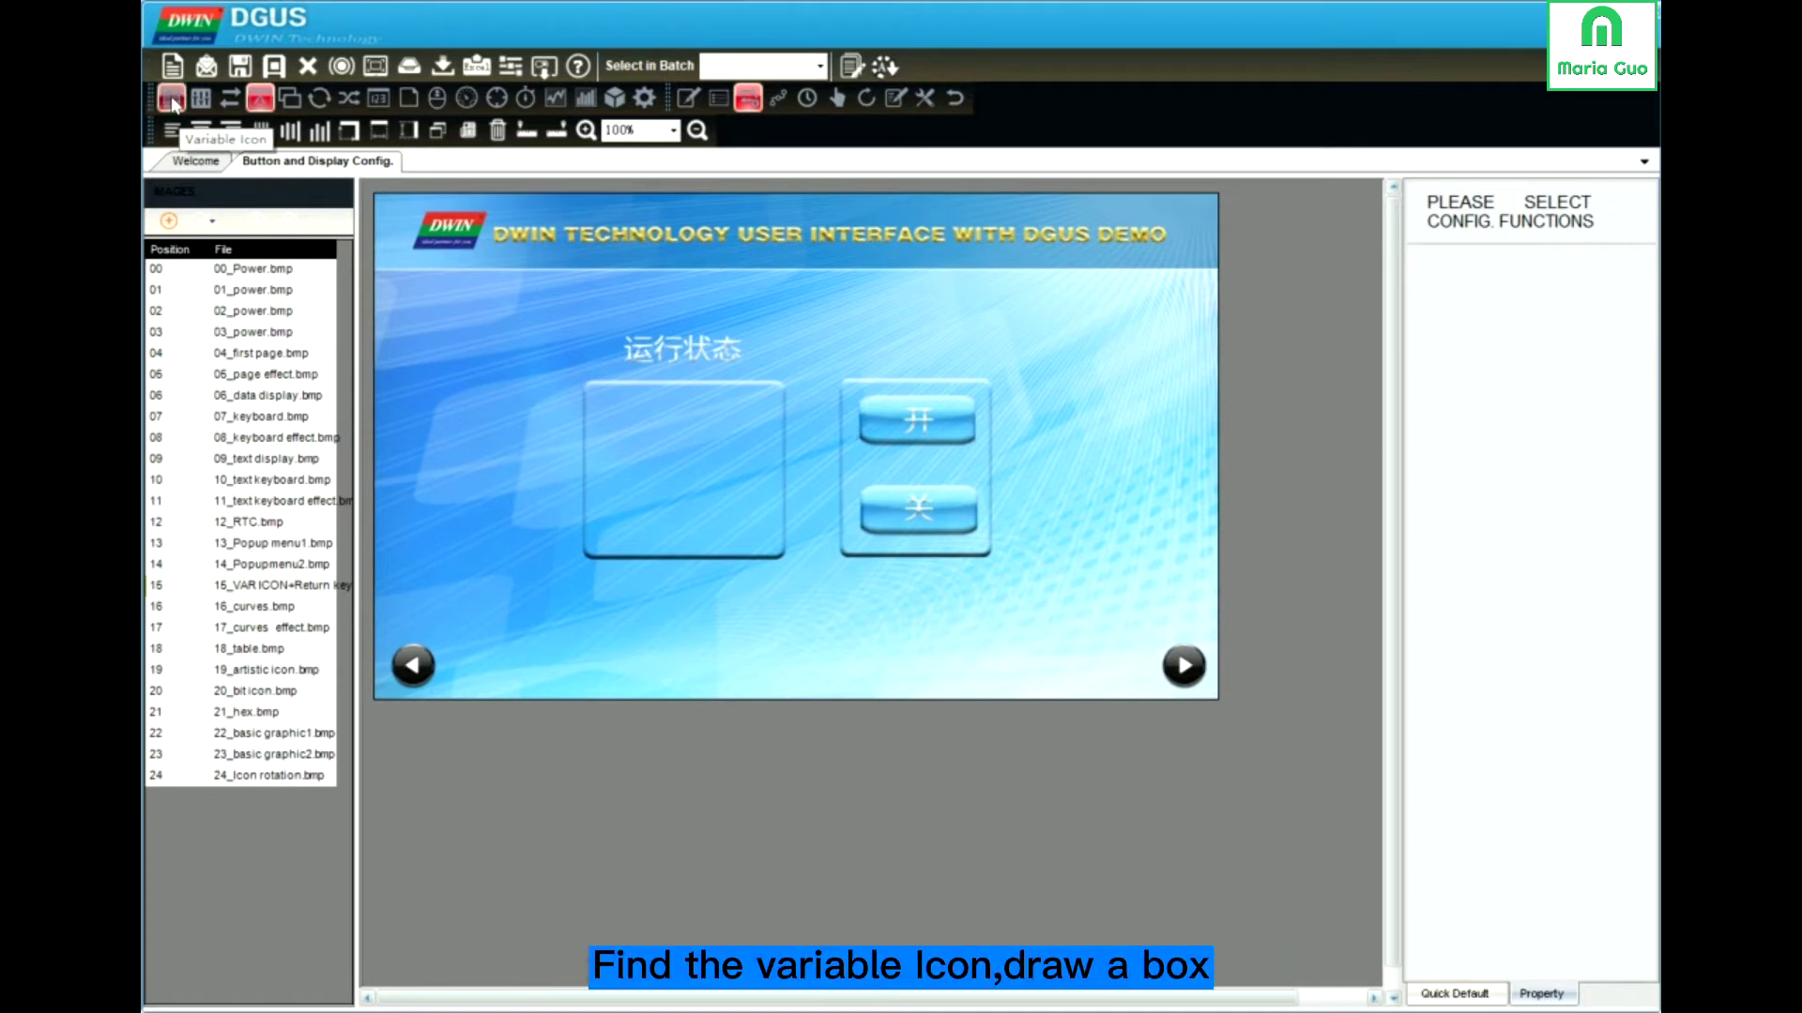
Step: Draw a Variable Icon box in the left frame with VP 1040 and icon file 30.ICO
click(171, 98)
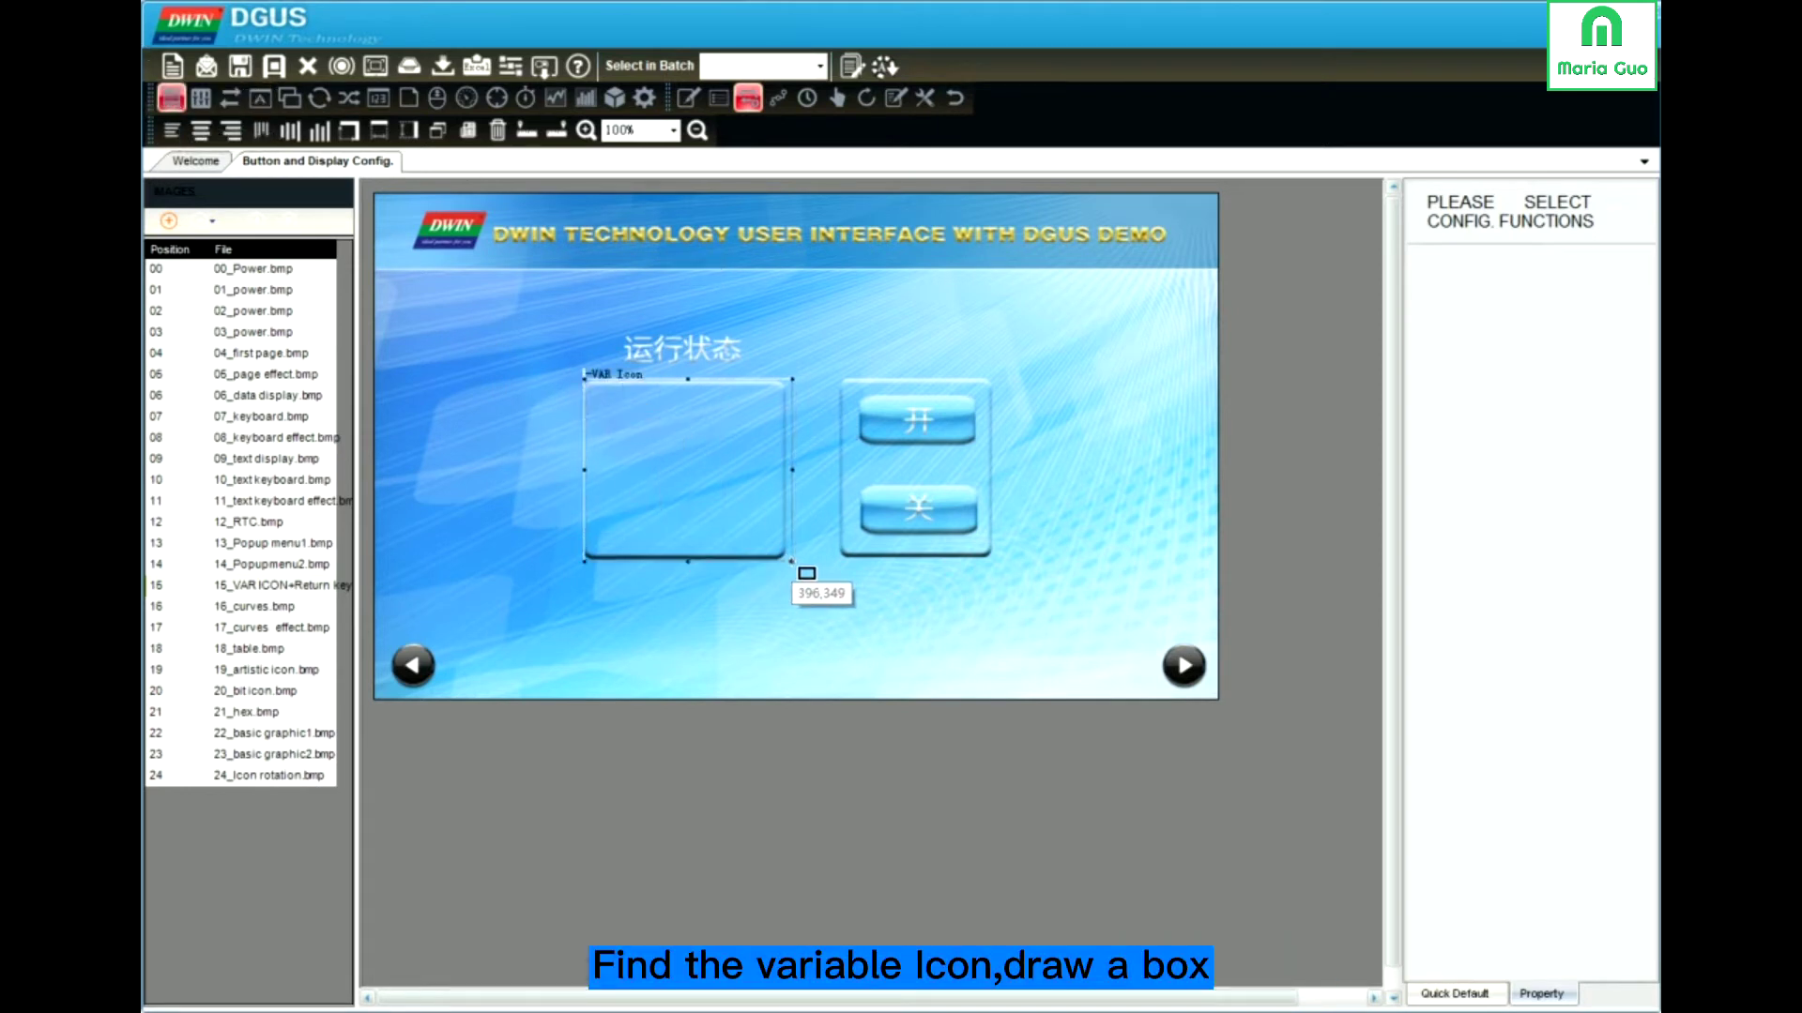
drag(583, 382, 785, 558)
click(1573, 333)
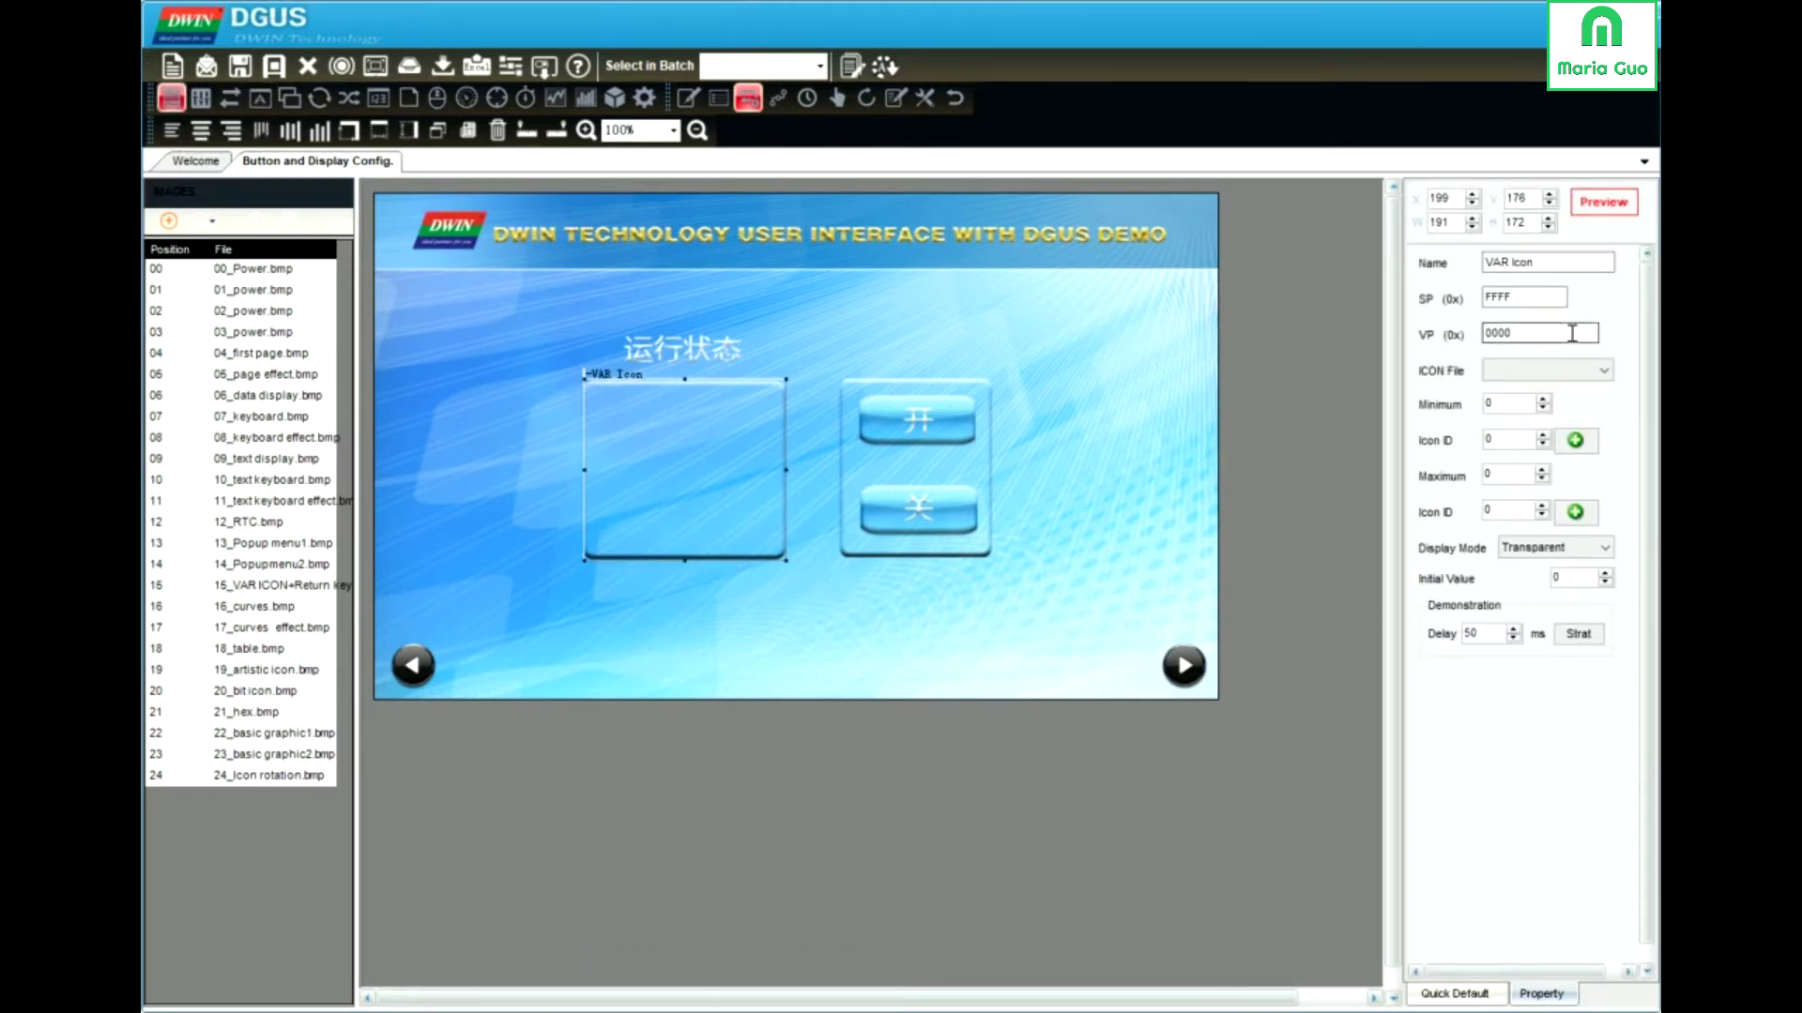
double_click(1552, 333)
text(1)
text(03)
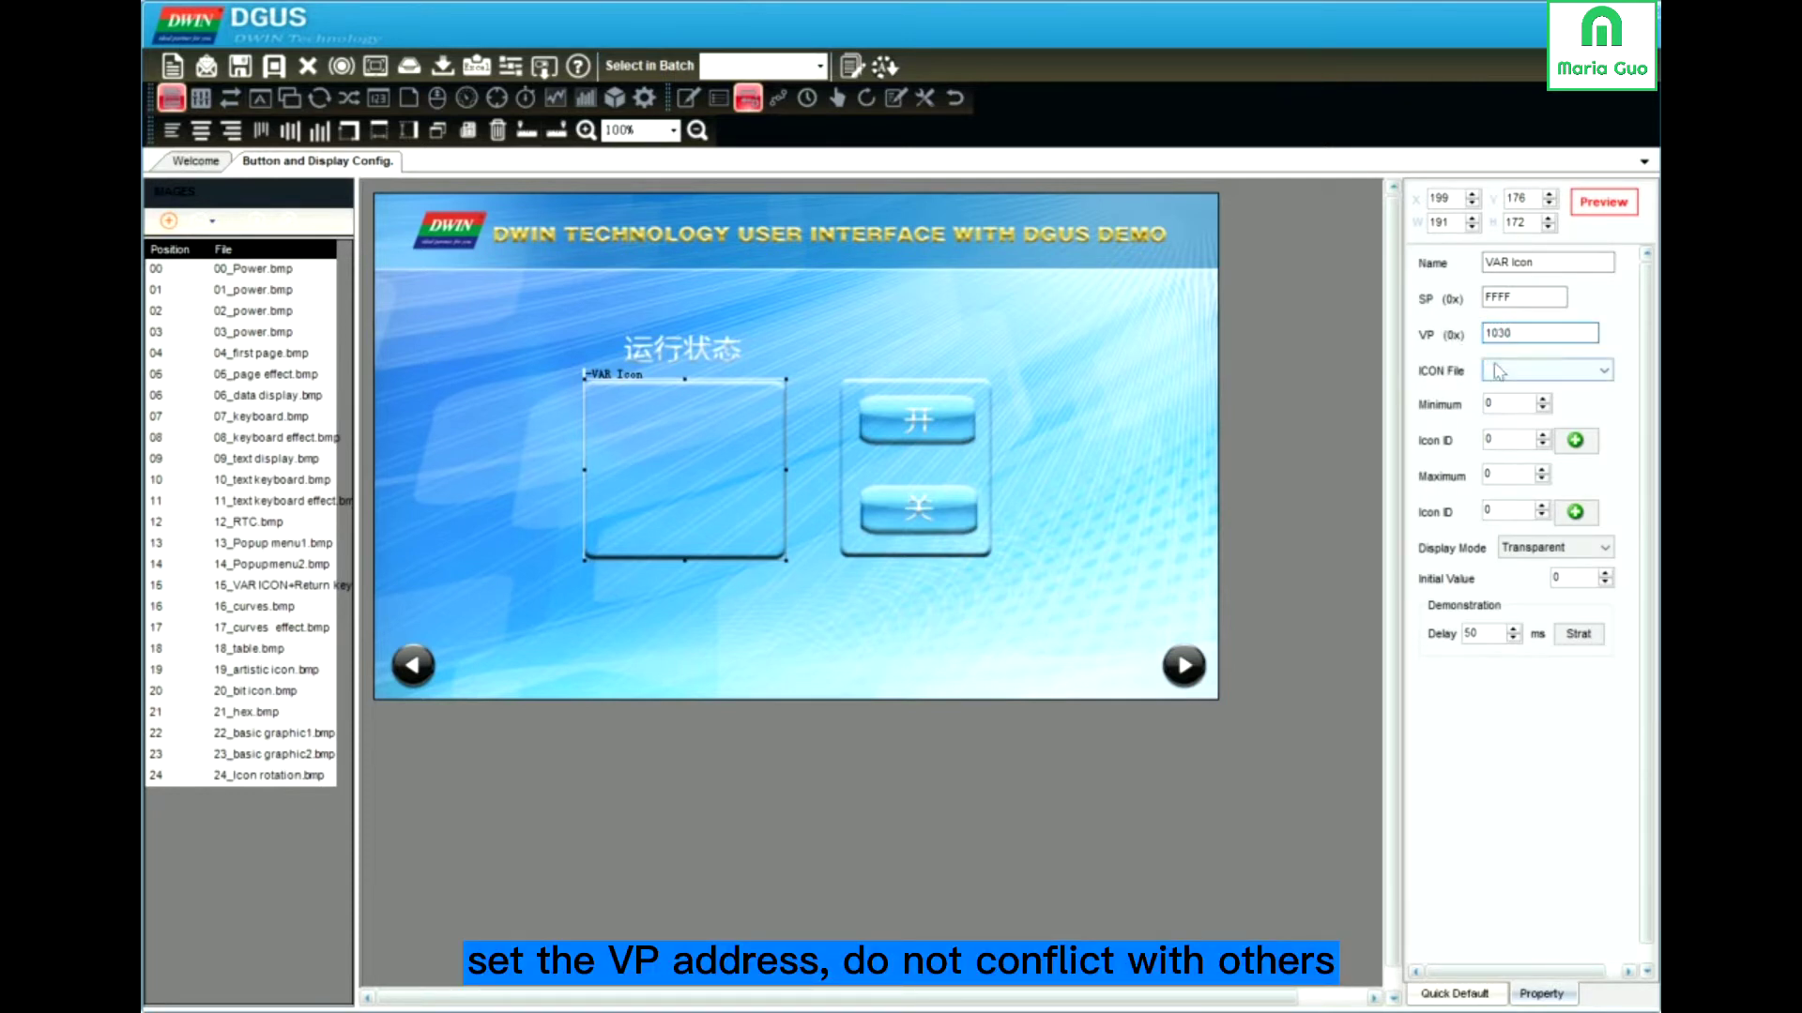
drag(1513, 333, 1497, 334)
text(1040)
click(1605, 369)
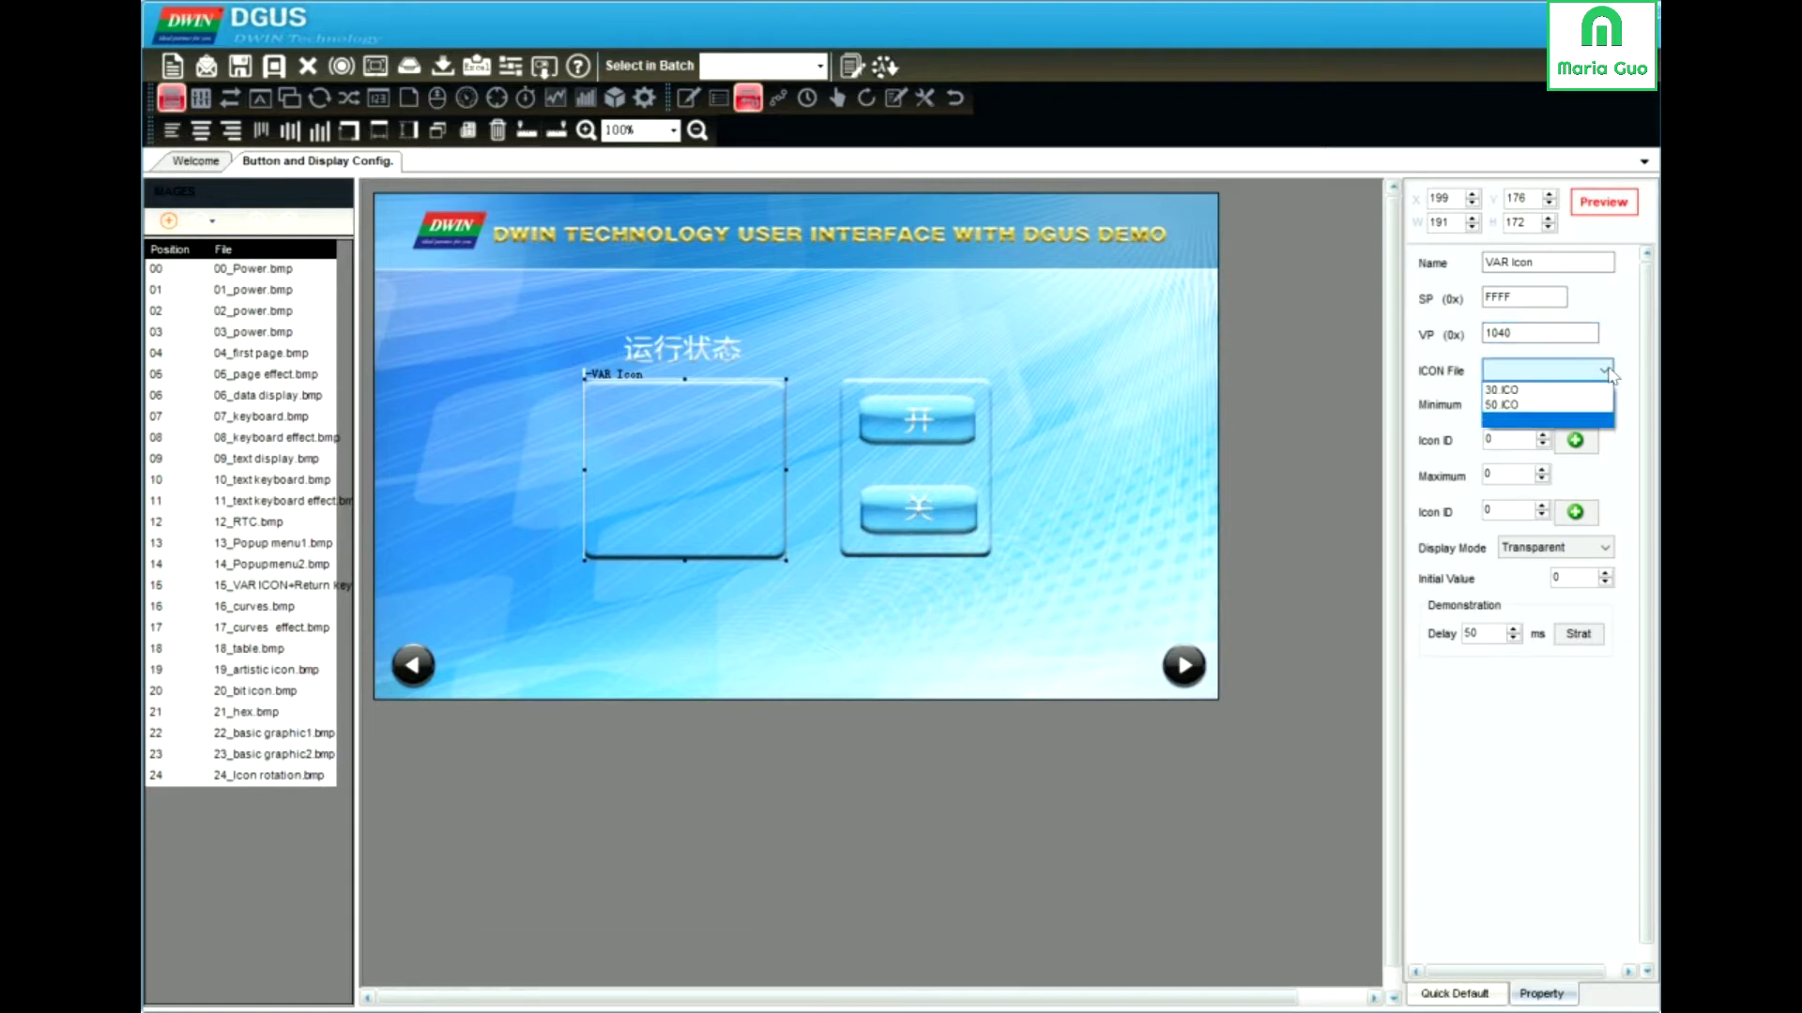
click(1506, 390)
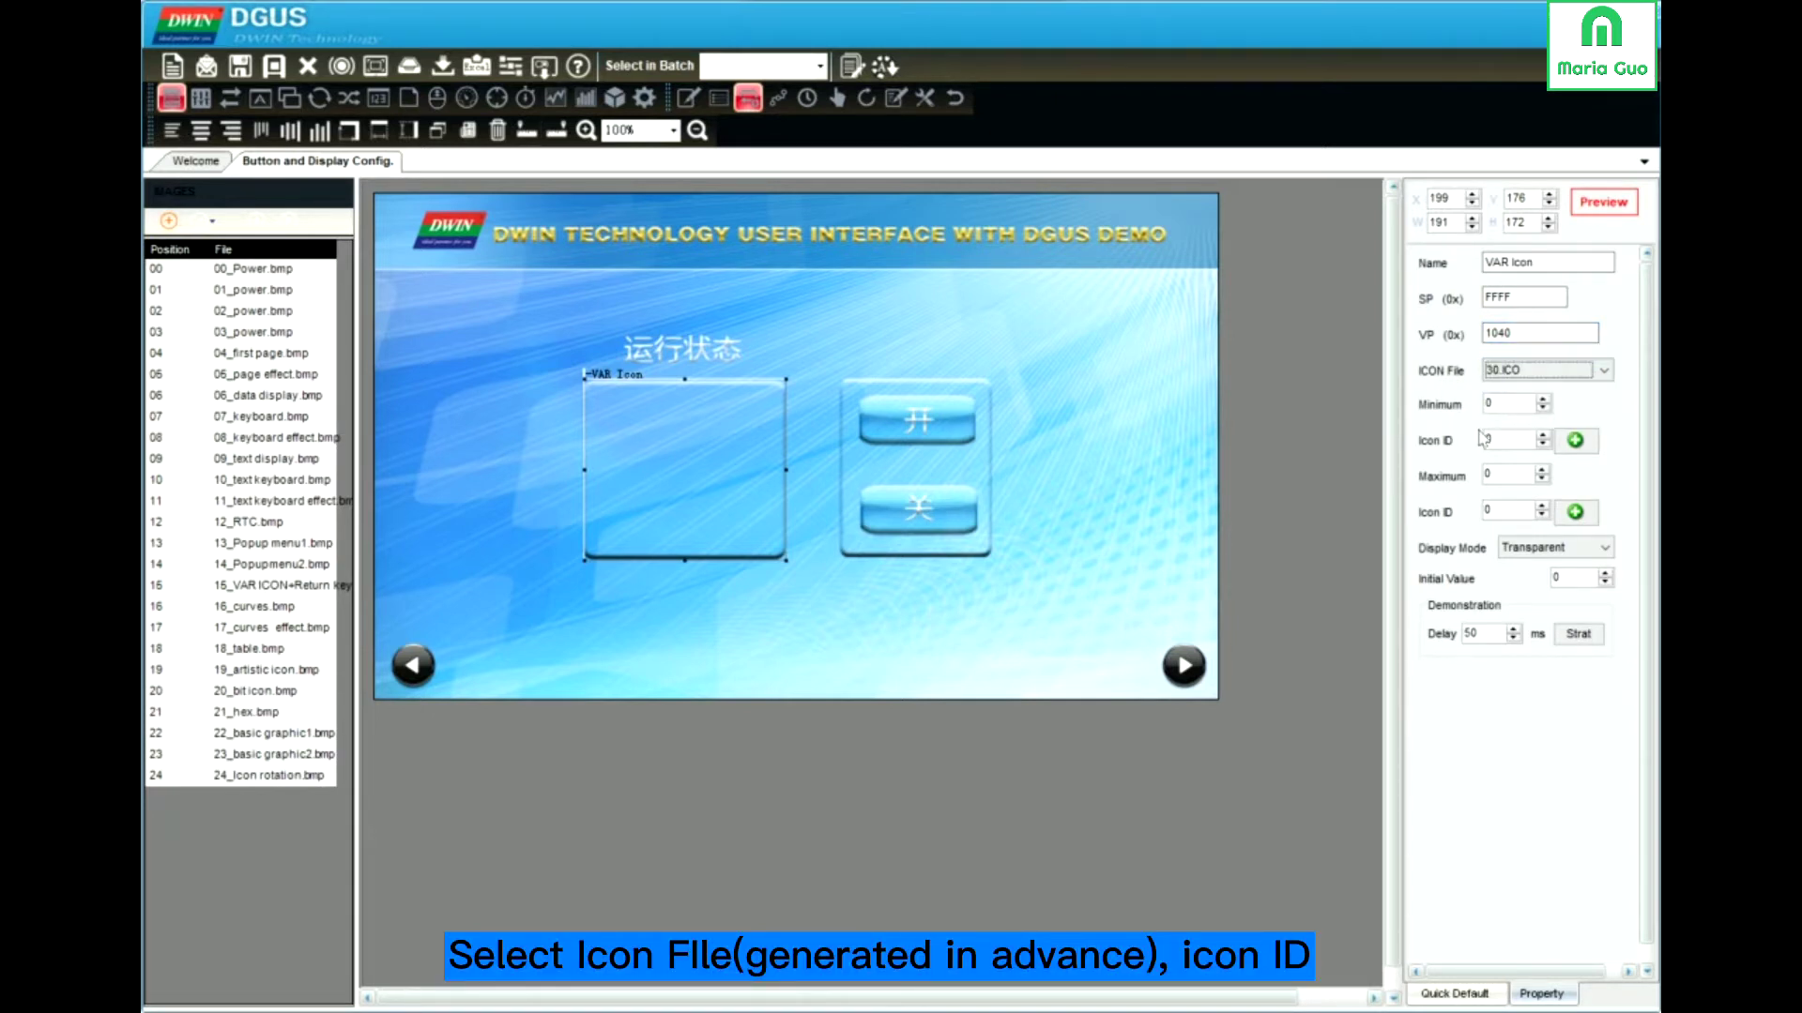
Step: Assign transparent icon 11 (red light) to Minimum and icon 12 (green light) to Maximum
click(1576, 441)
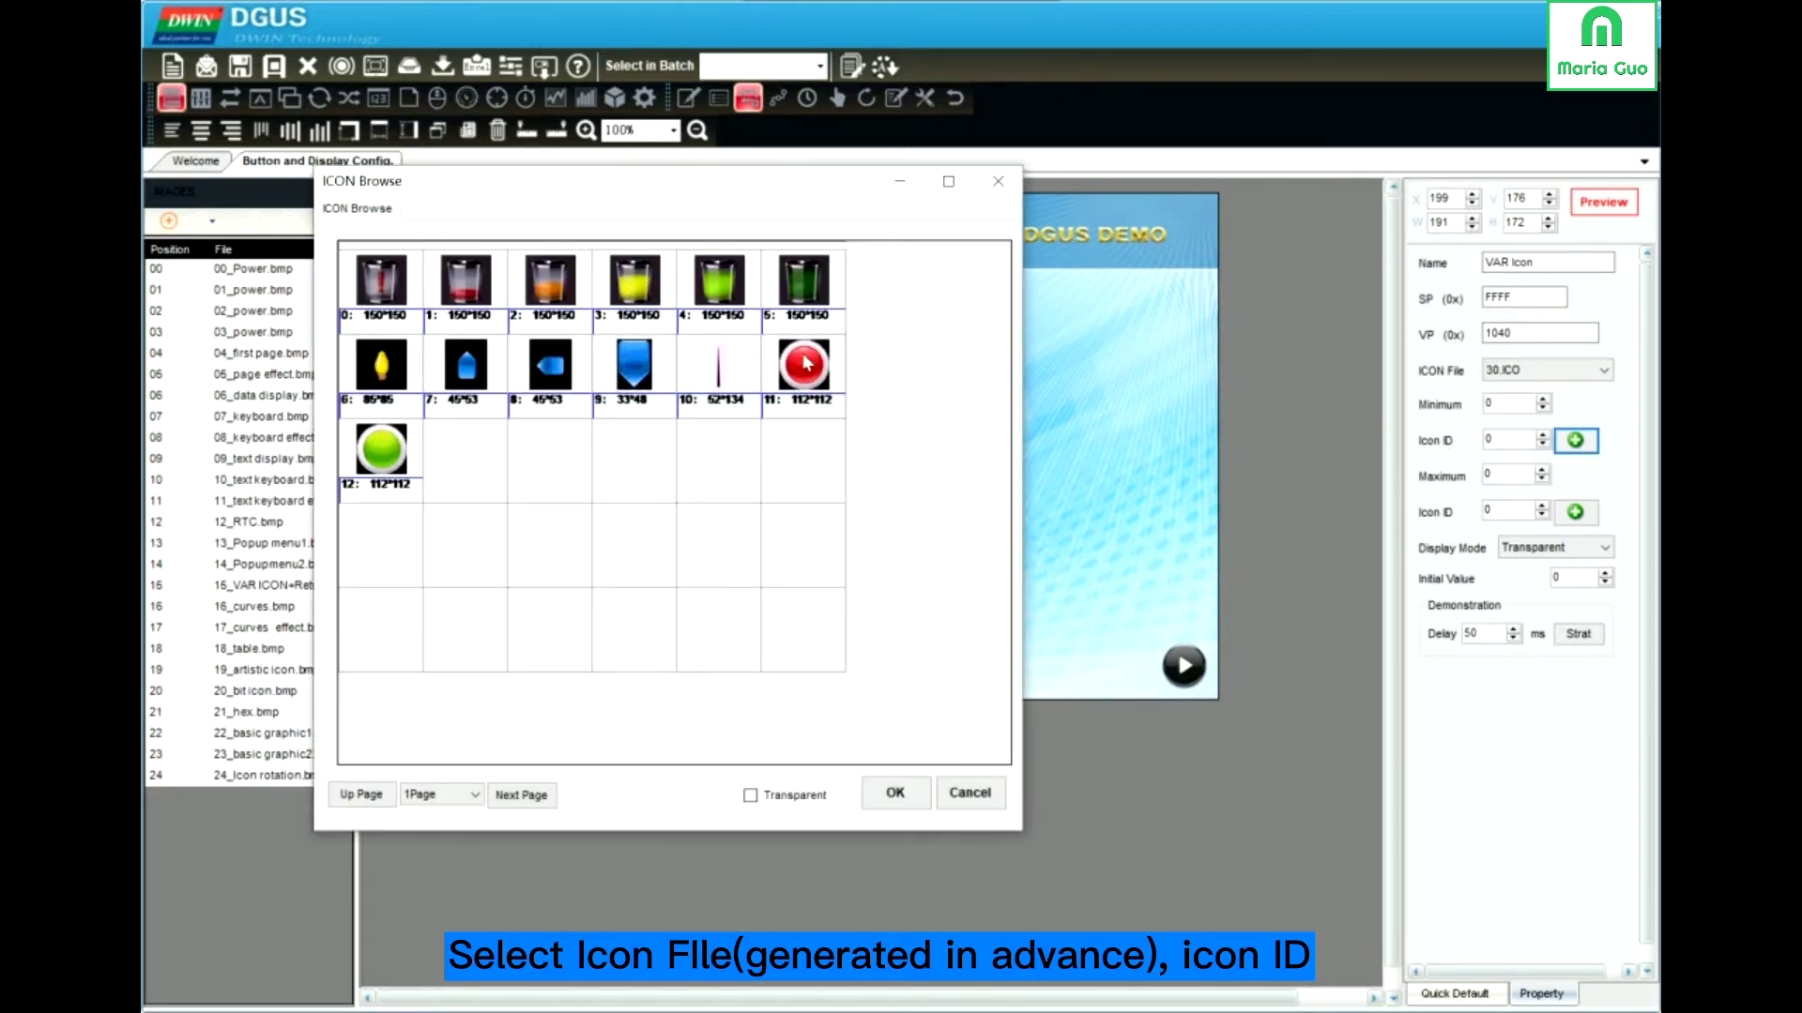
click(777, 795)
click(895, 793)
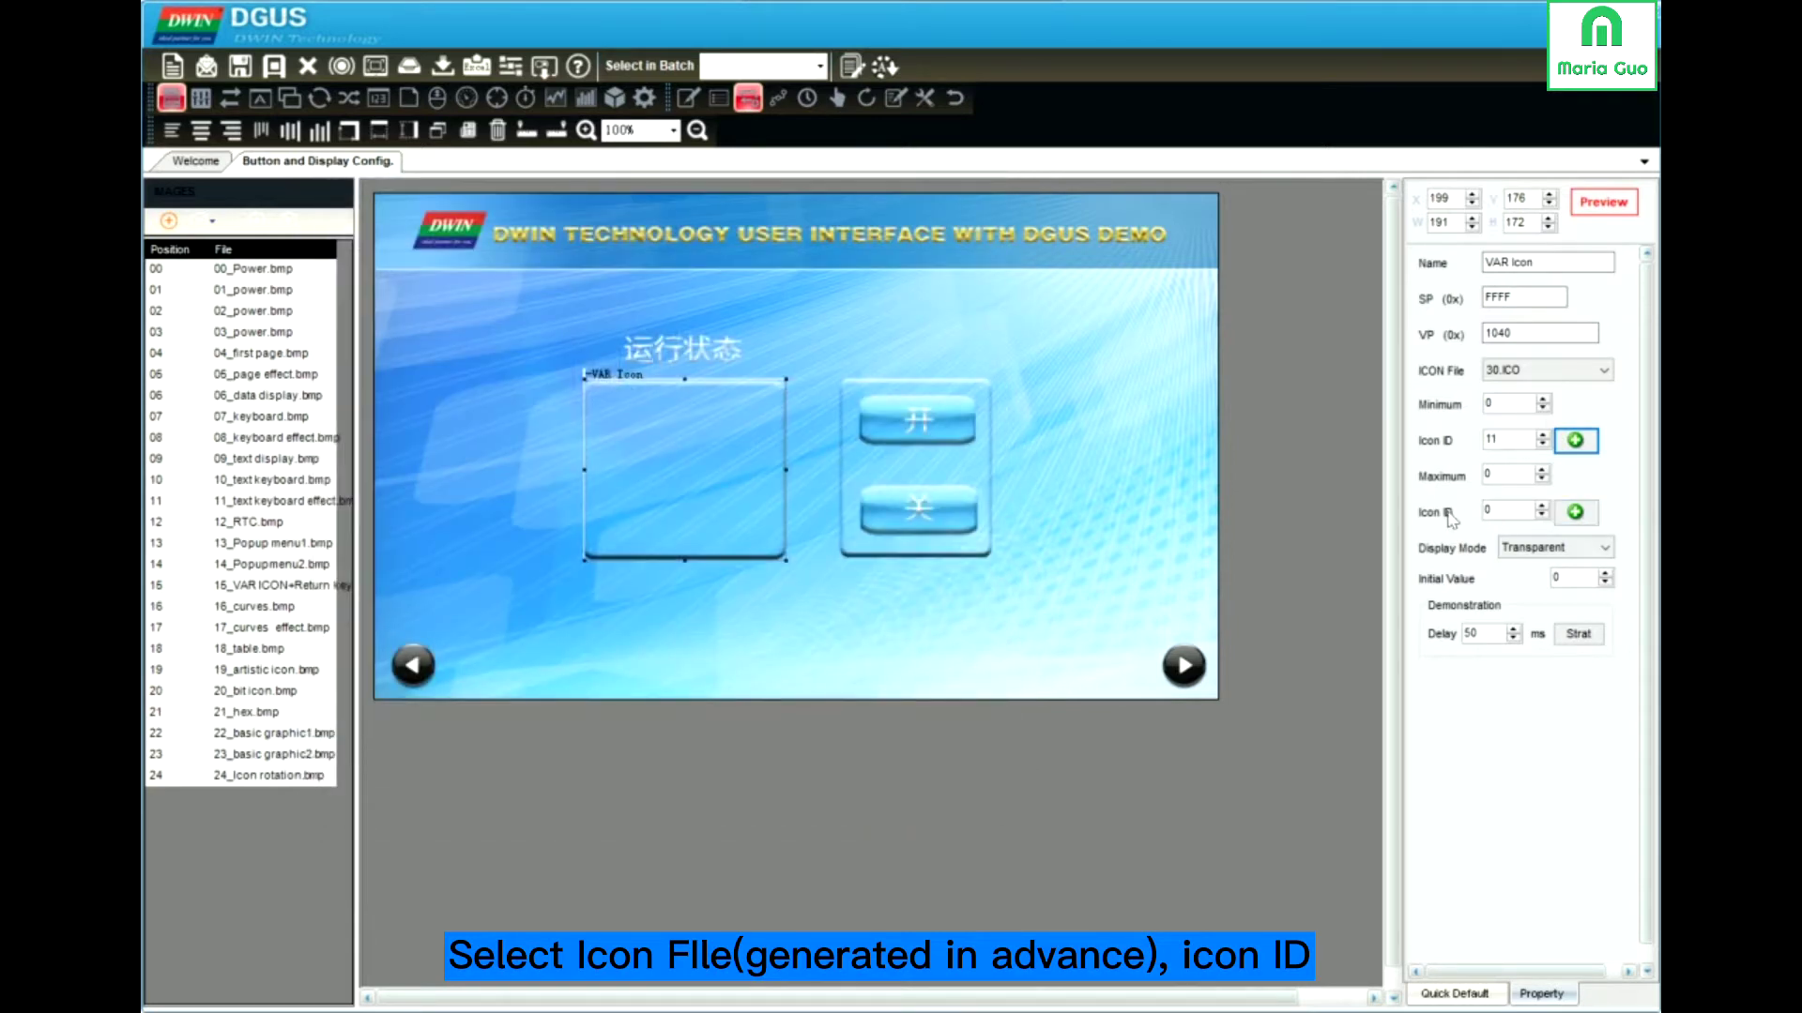
click(1574, 511)
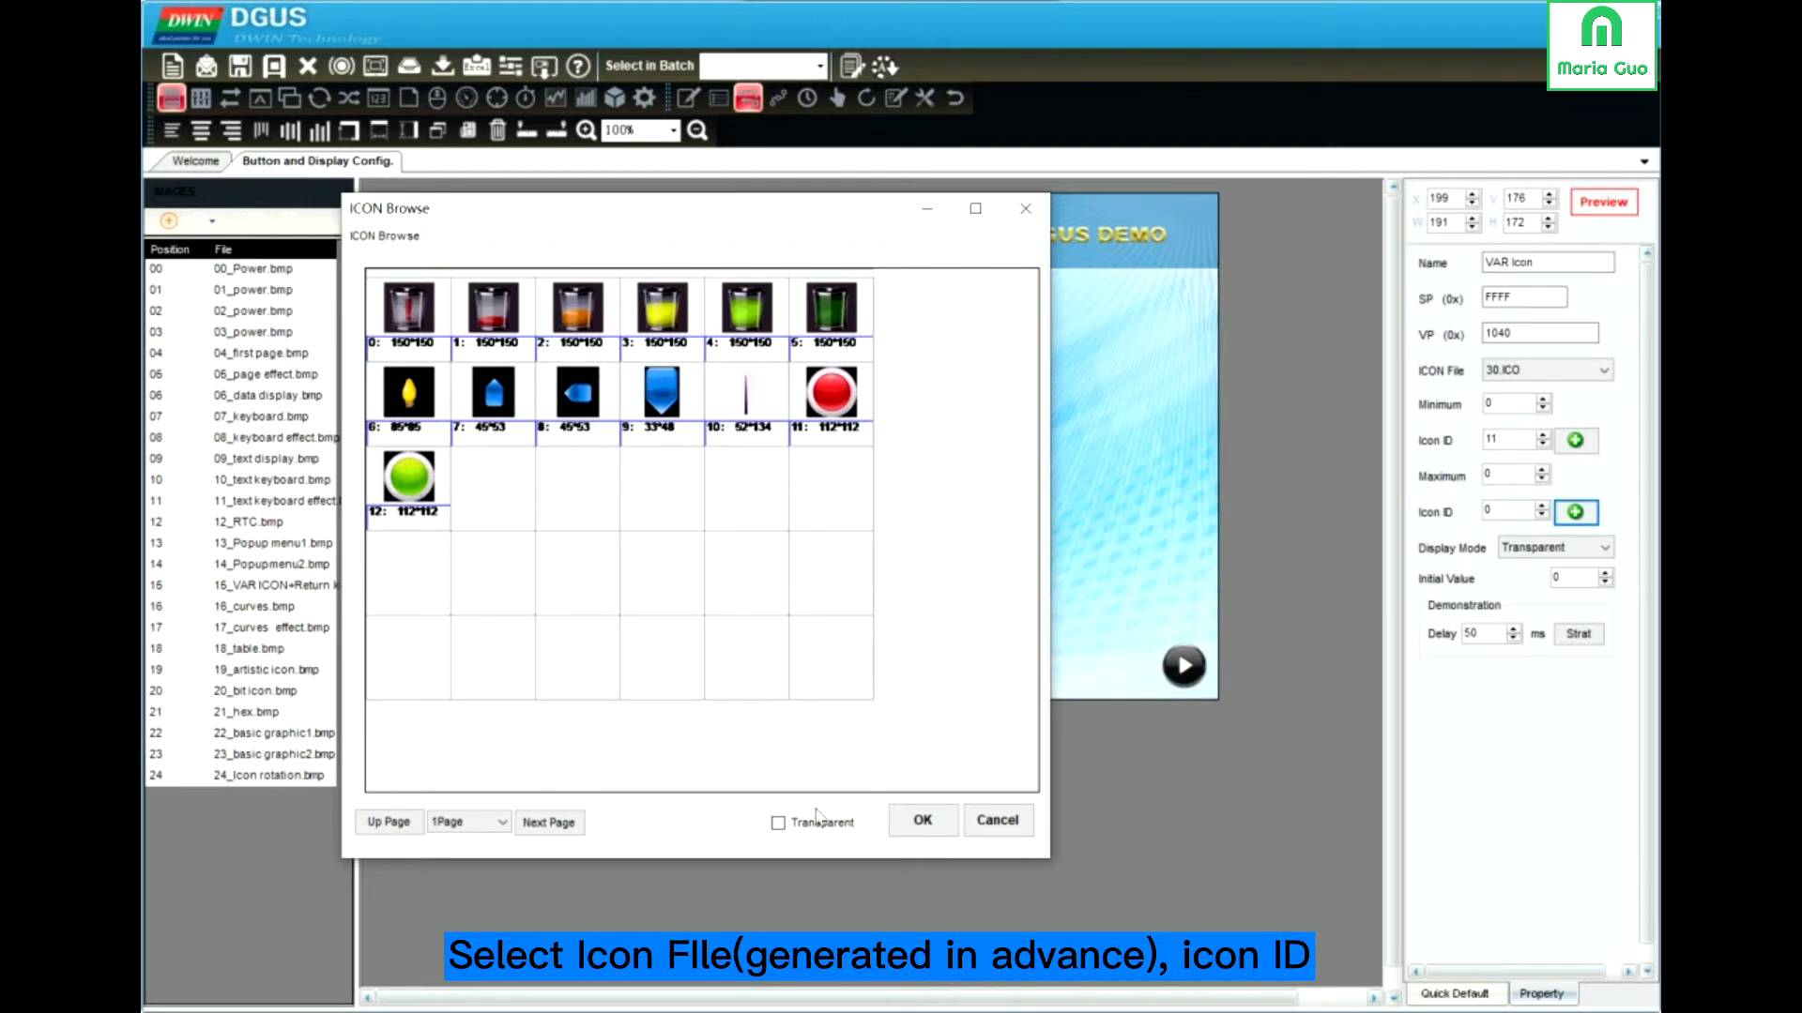
click(922, 820)
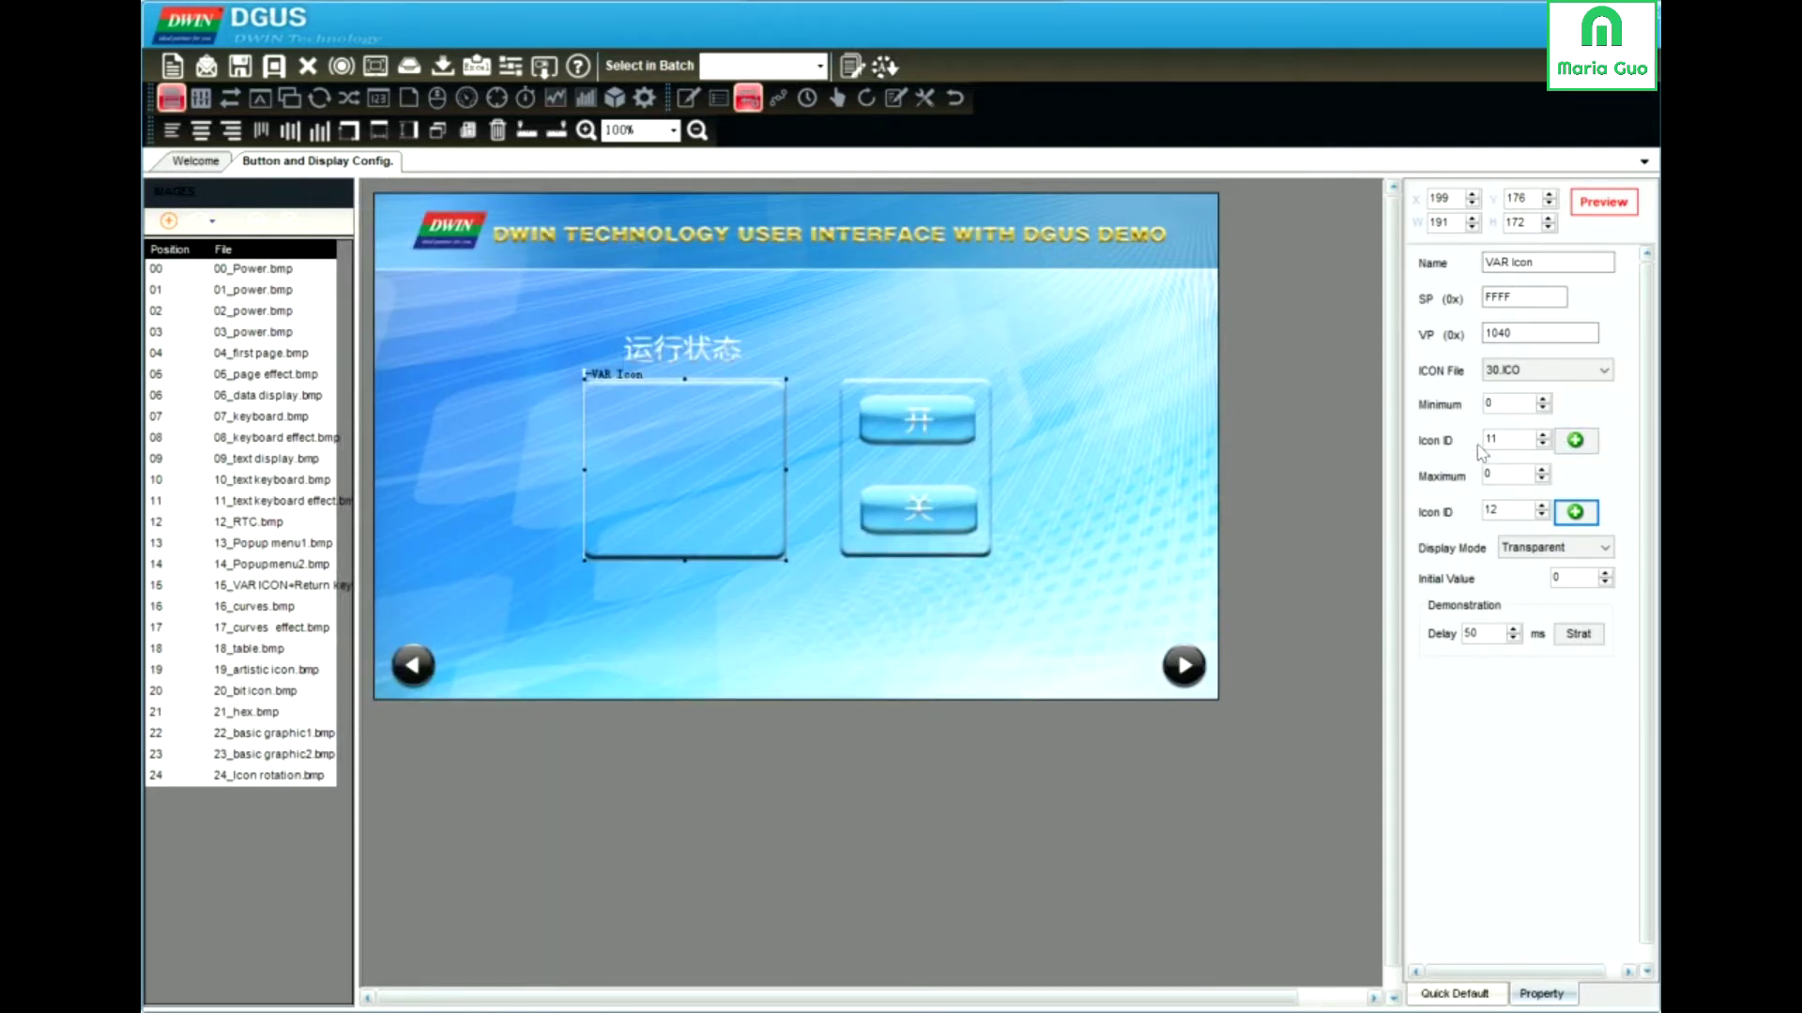
Step: Give the VAR Icon Minimum 0, Maximum 1, Transparent display mode and initial value 0
double_click(1504, 406)
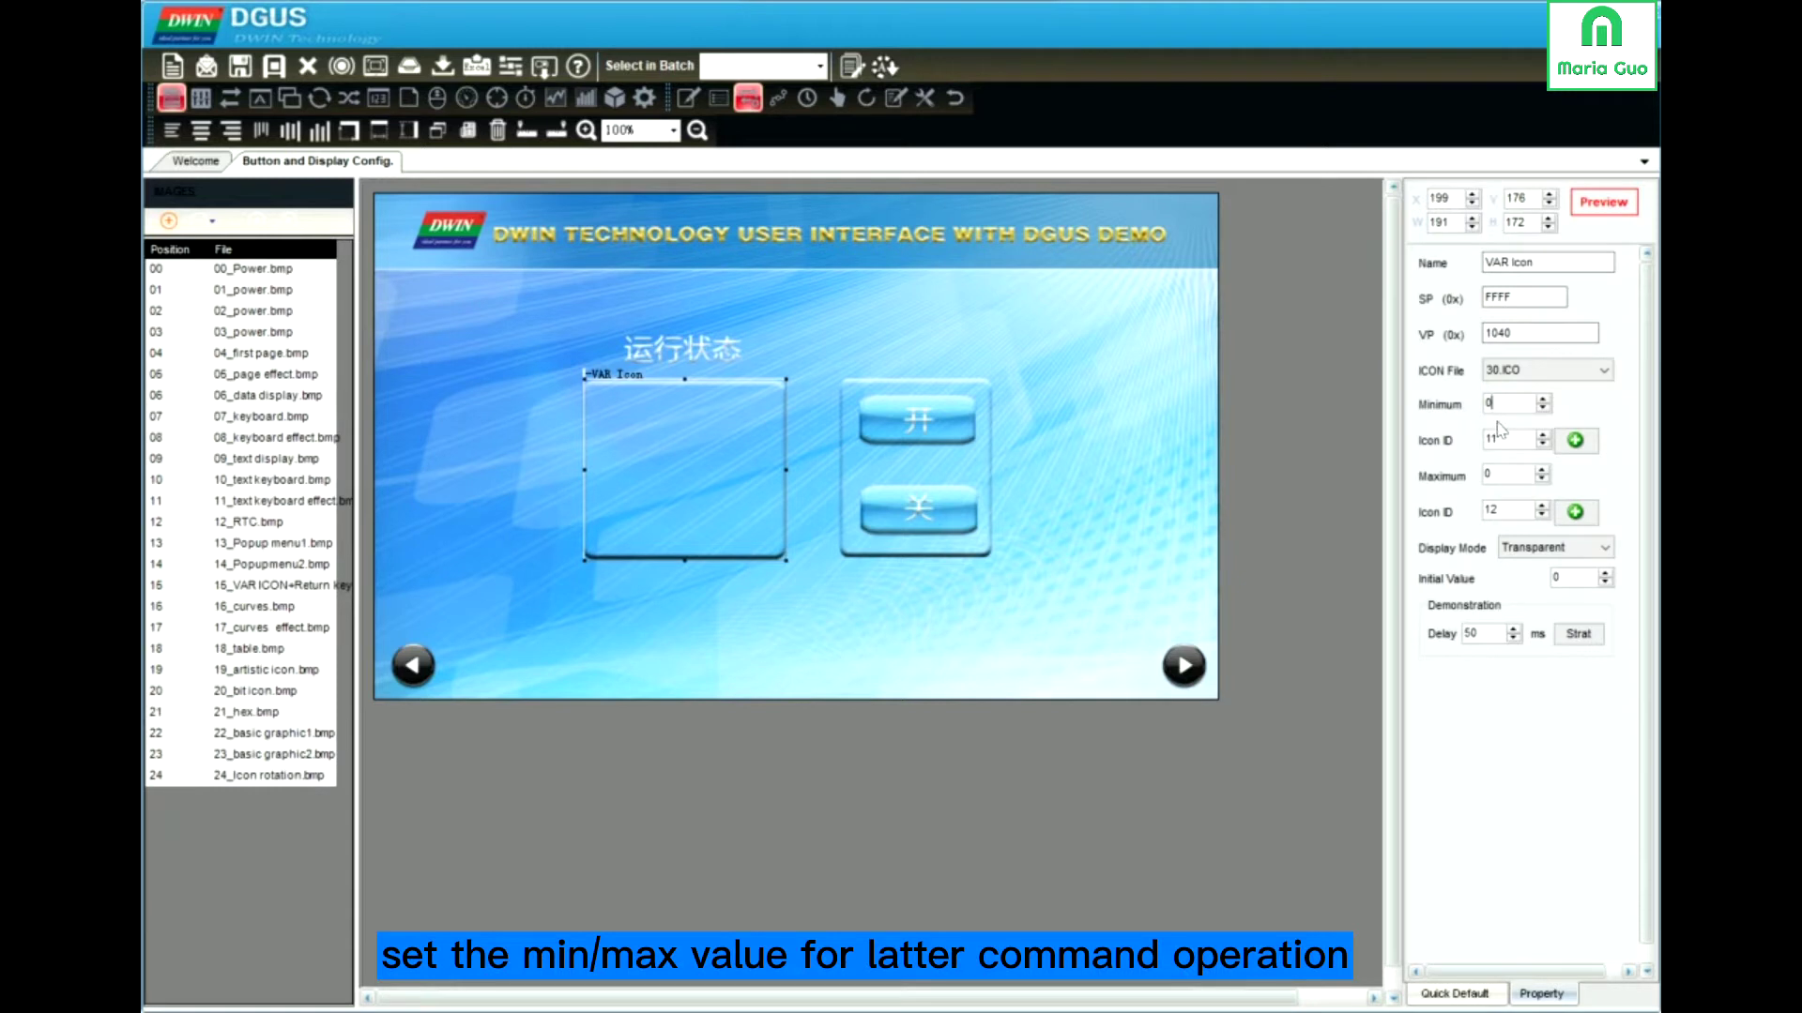
double_click(1492, 476)
text(1)
click(1602, 548)
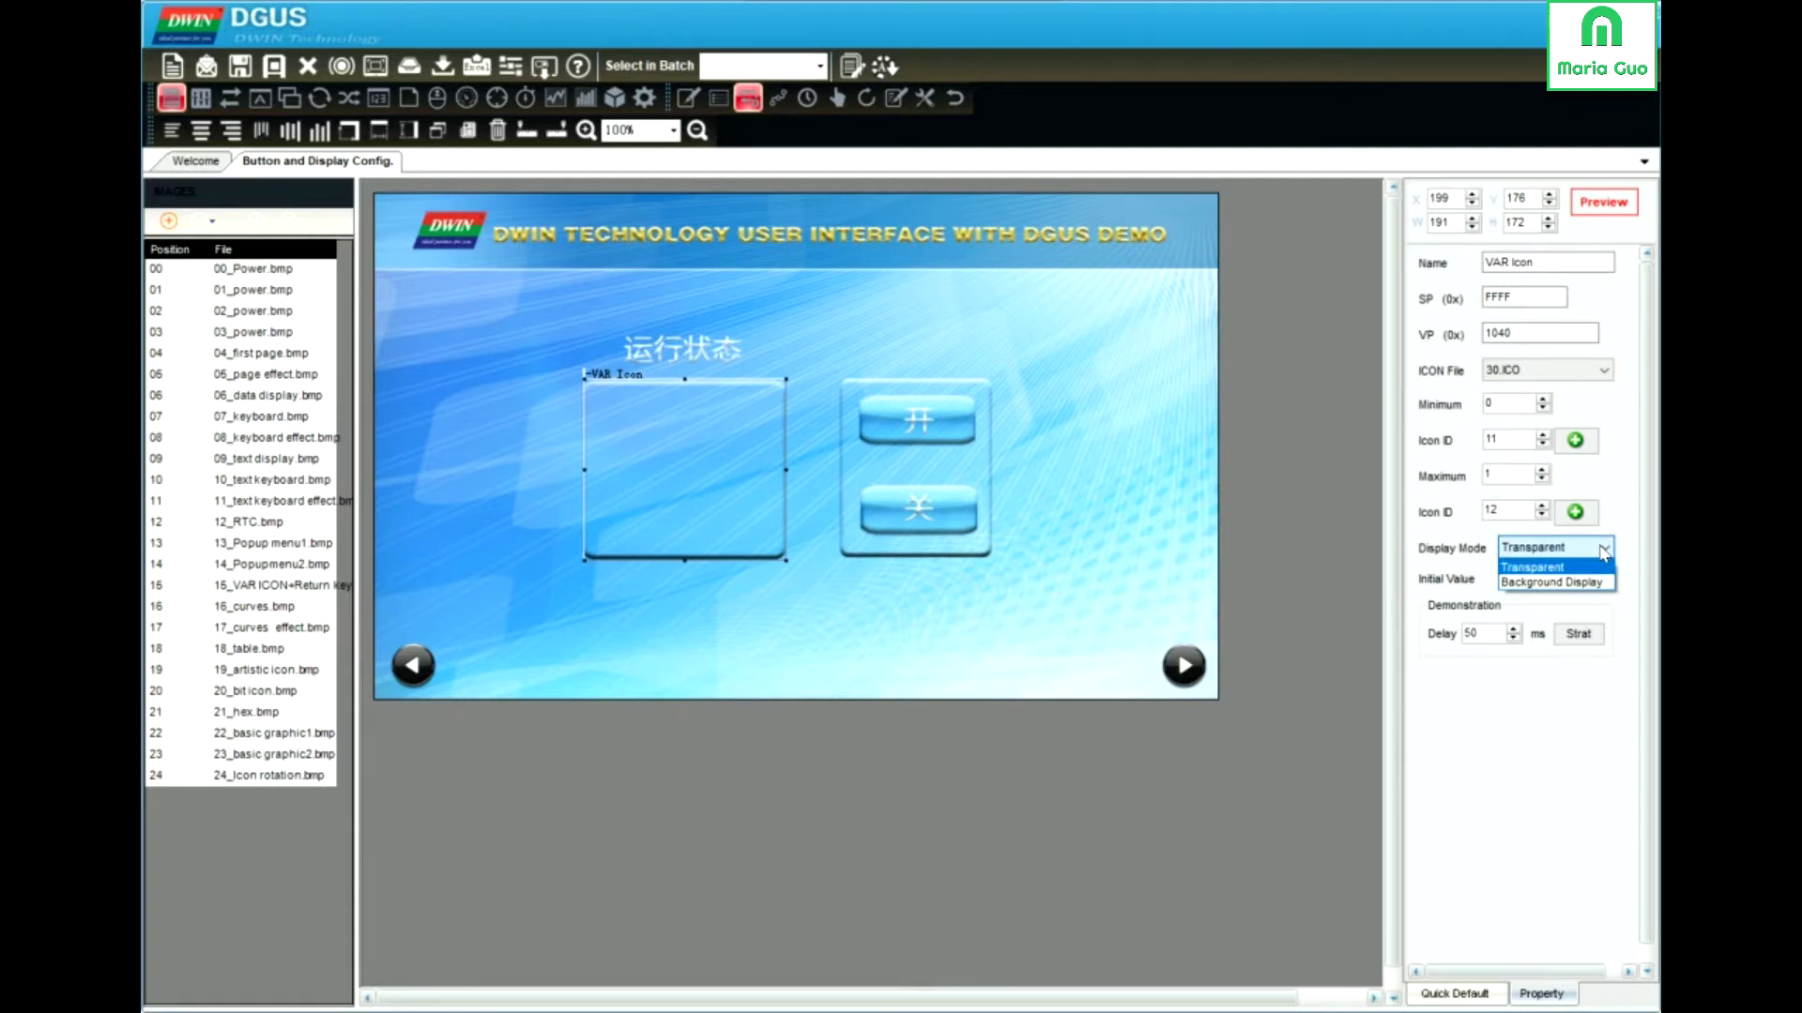
click(1576, 566)
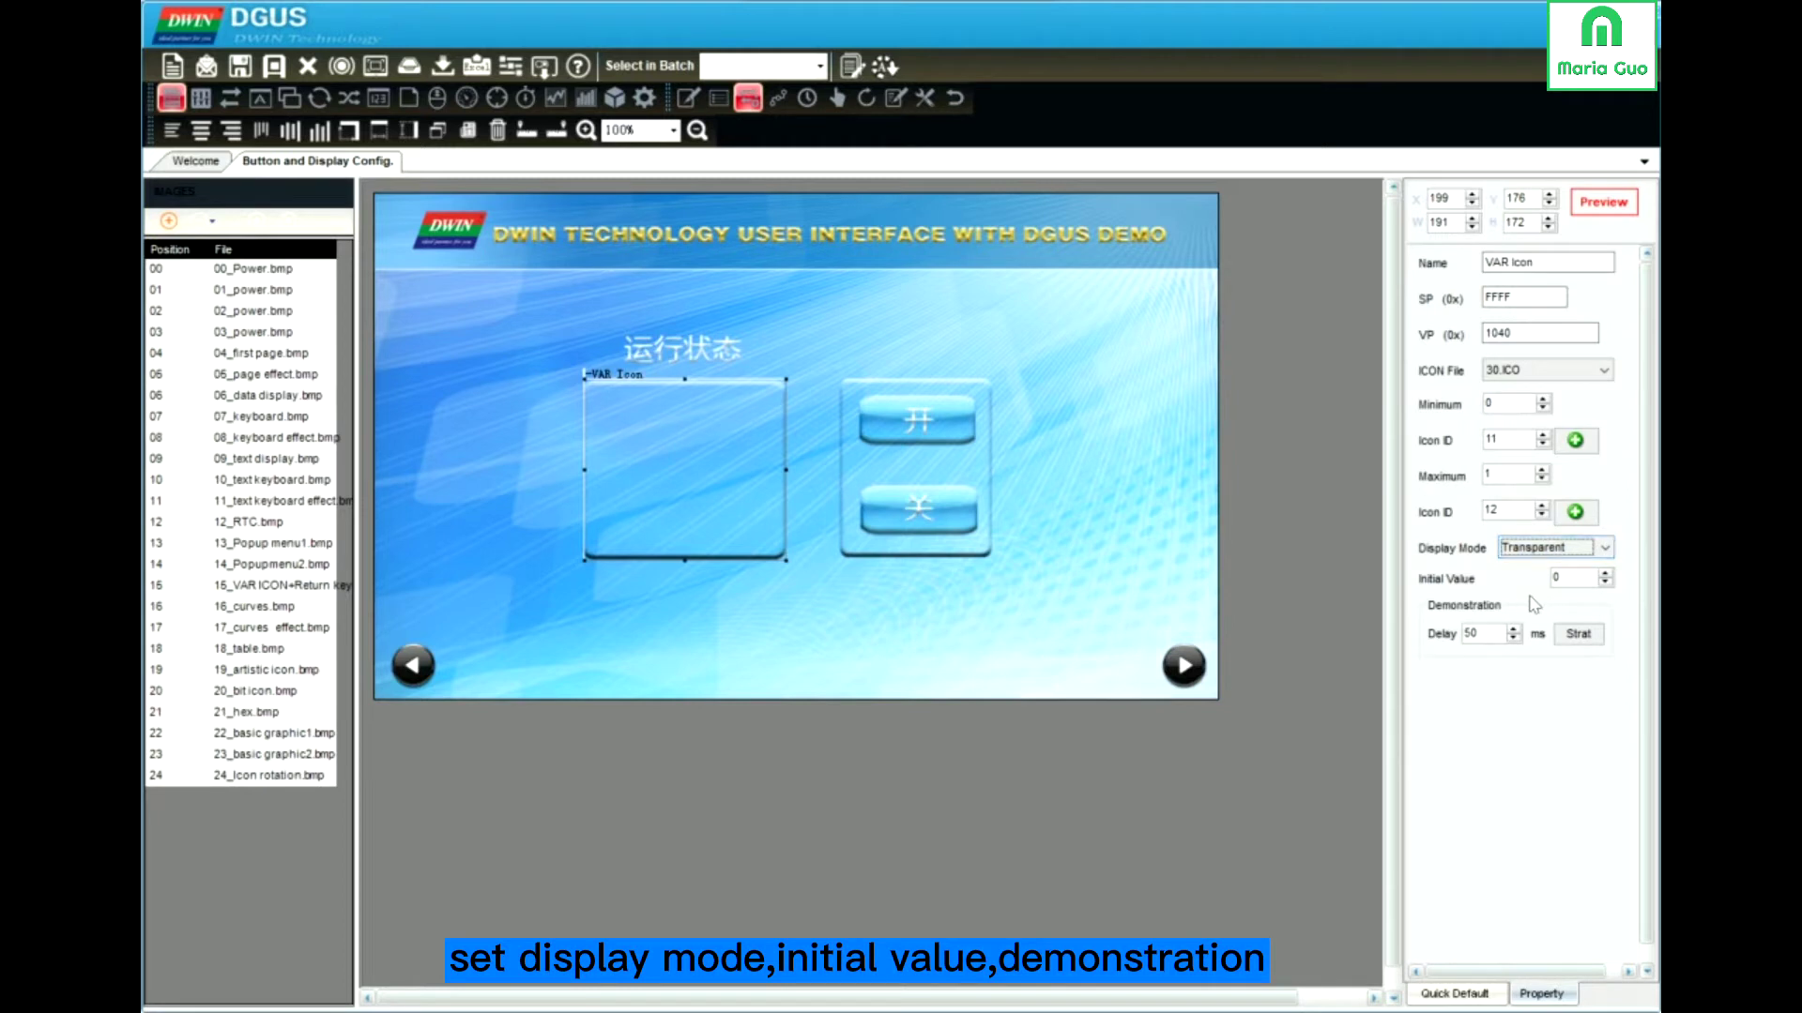
click(1564, 579)
Step: Apply the settings and centre the red-light icon inside the left status frame
click(703, 310)
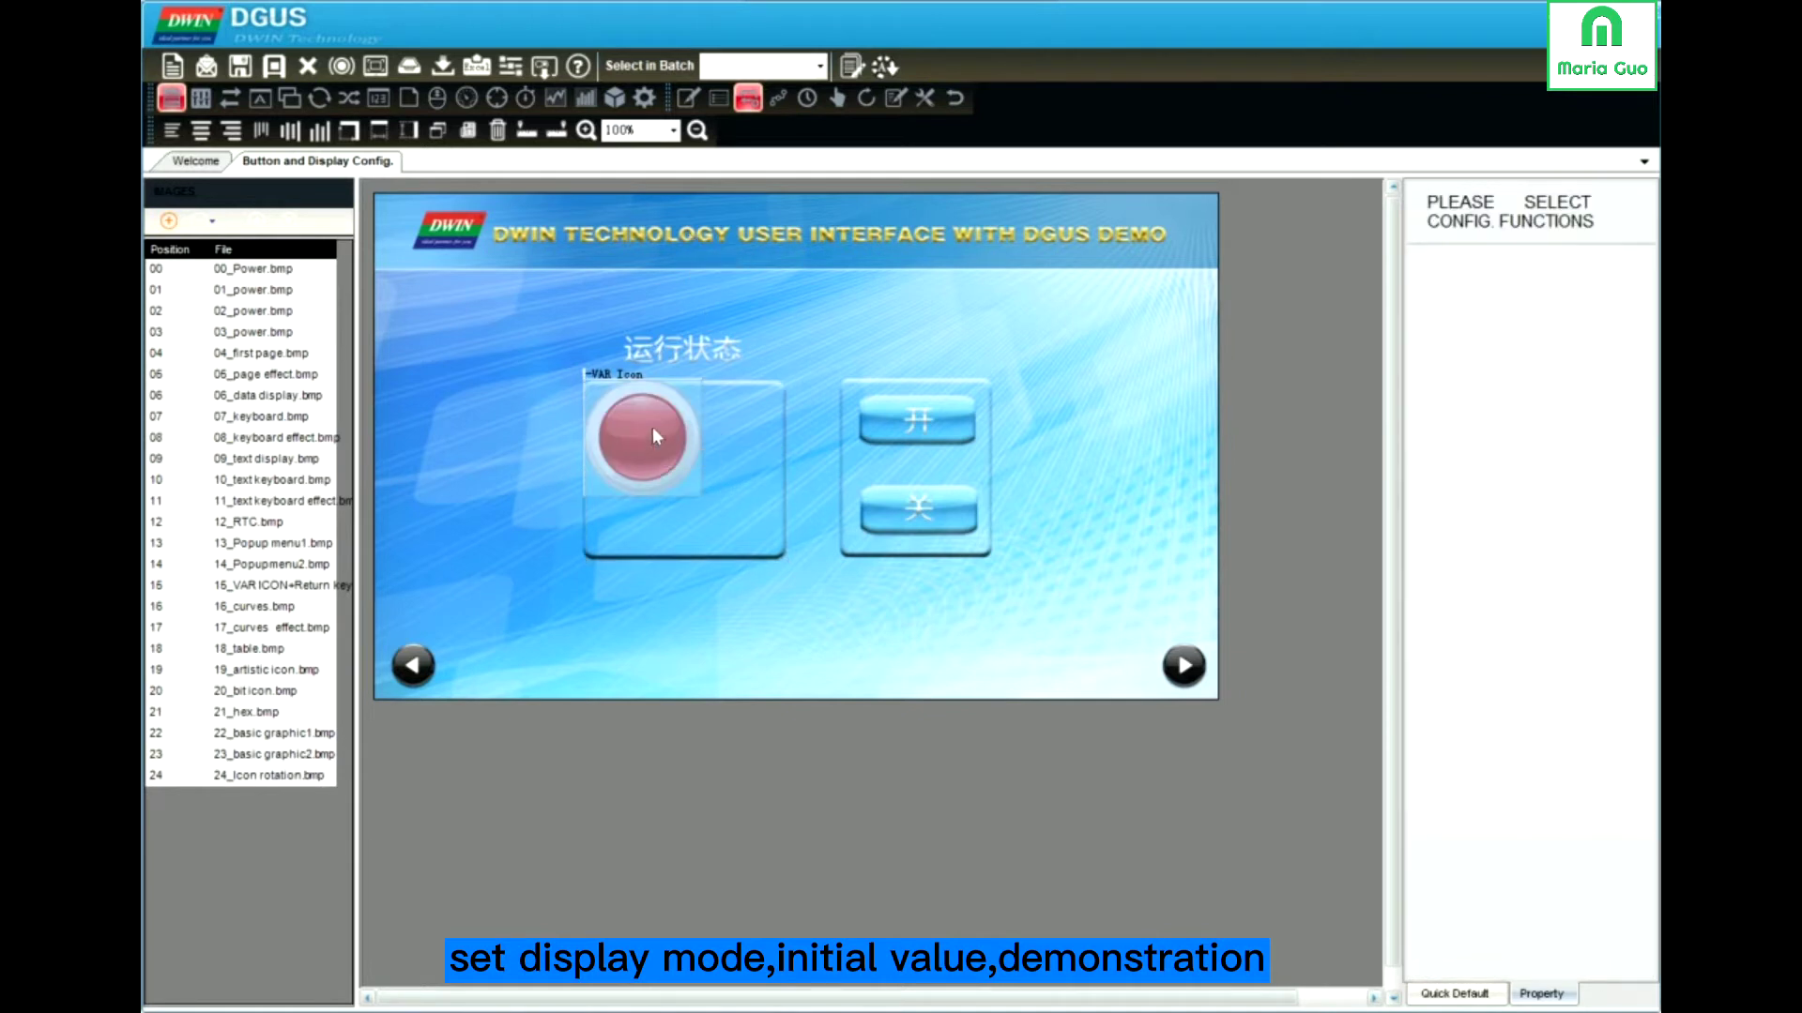
mouse_move(651, 427)
mouse_down()
mouse_move(707, 465)
mouse_move(686, 469)
mouse_up()
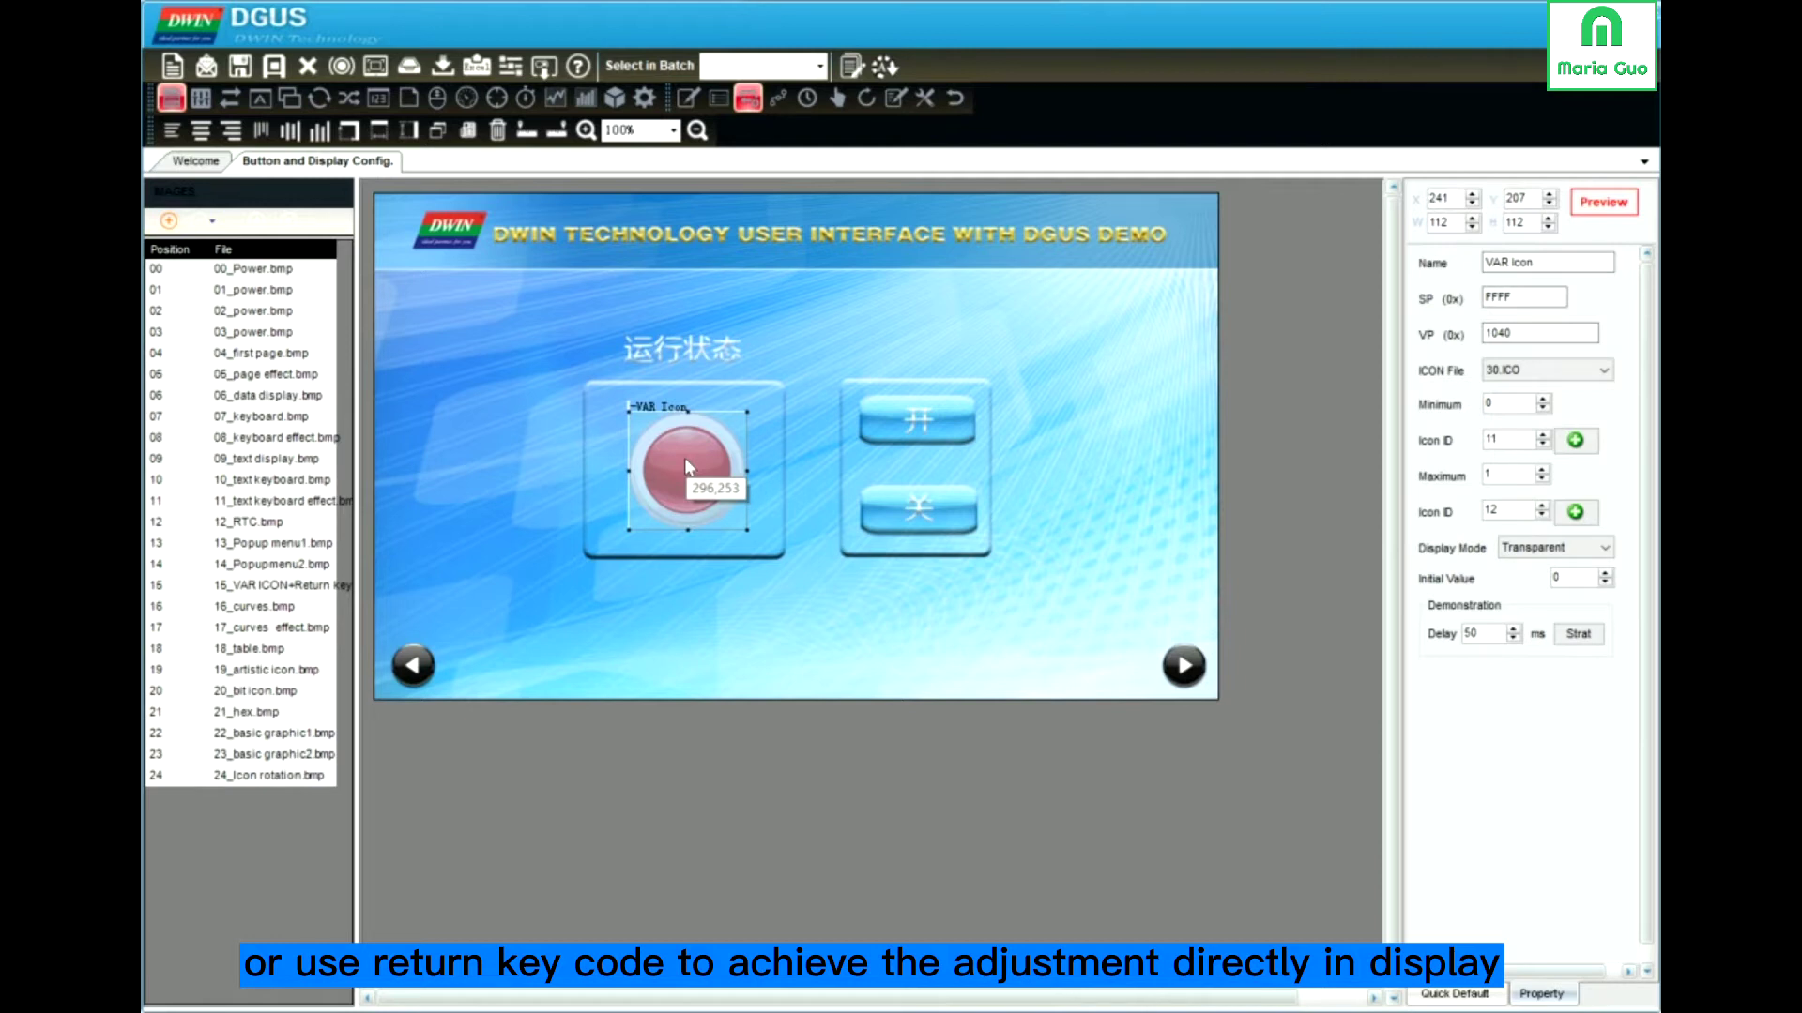
Step: Draw a Return Key Code touch area over the 开 button
click(869, 102)
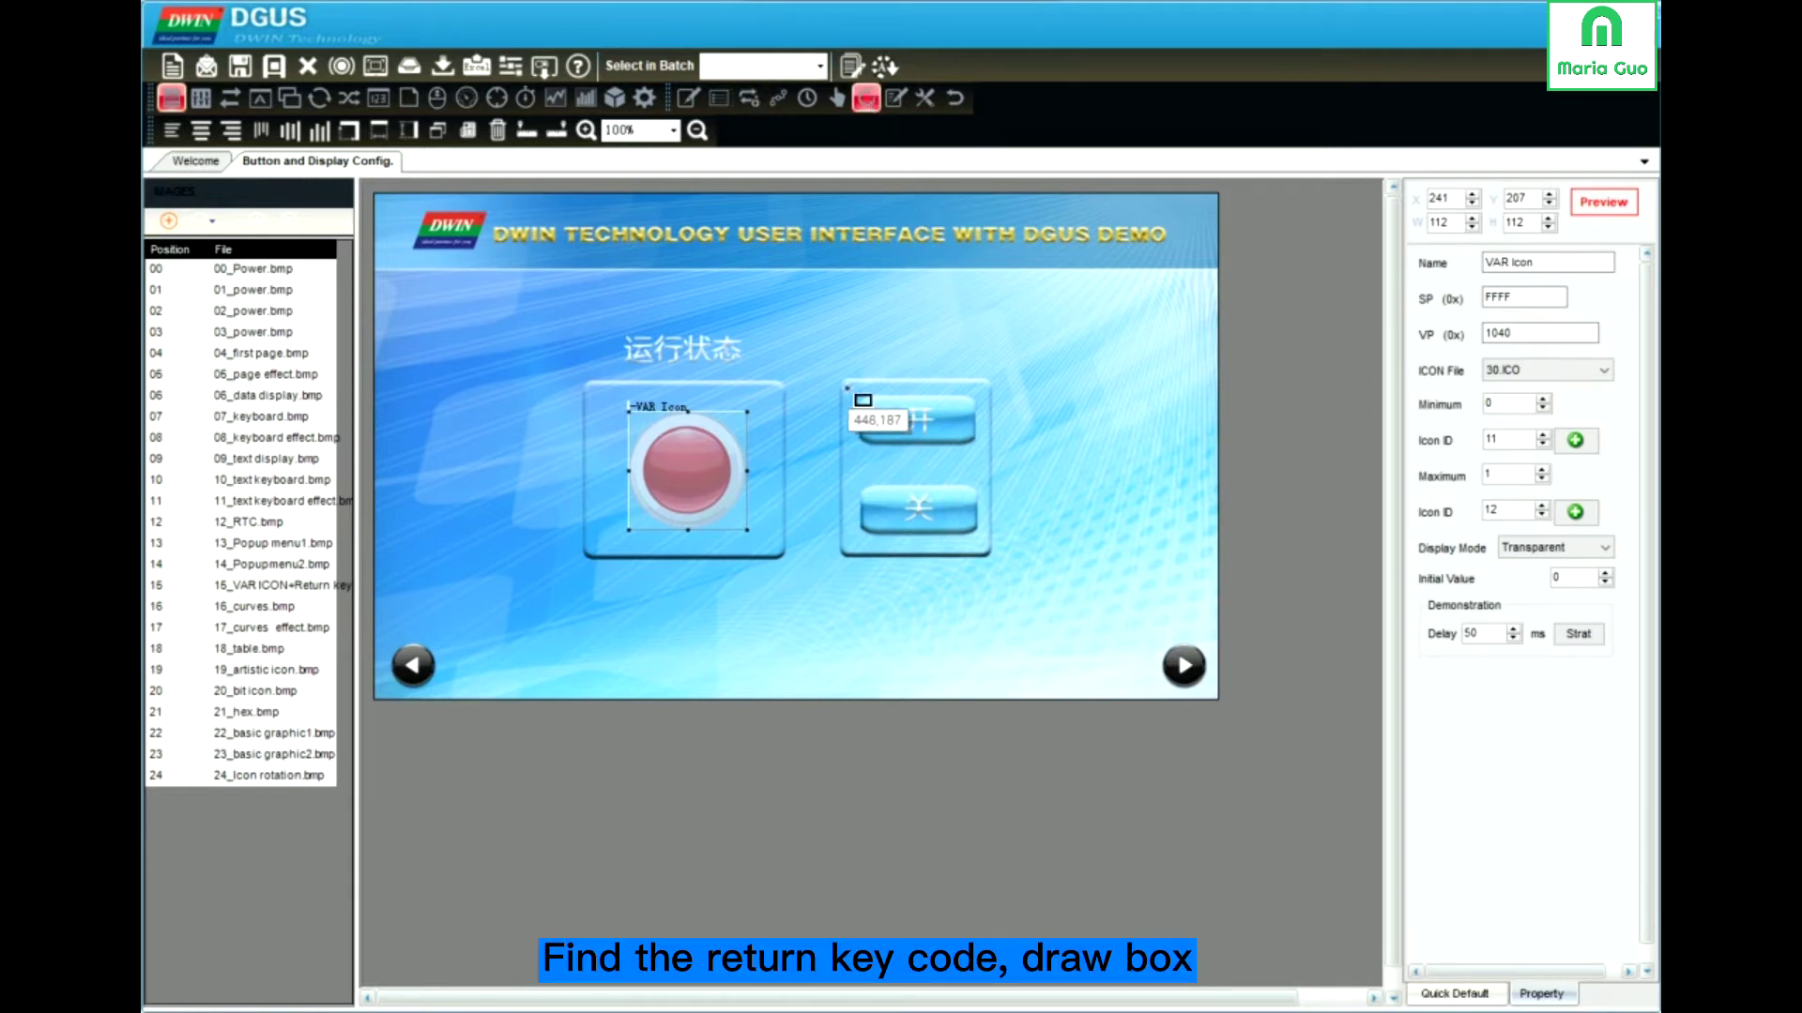
mouse_move(840, 369)
mouse_down()
mouse_move(947, 463)
mouse_move(985, 456)
mouse_up()
drag(1549, 702, 1443, 697)
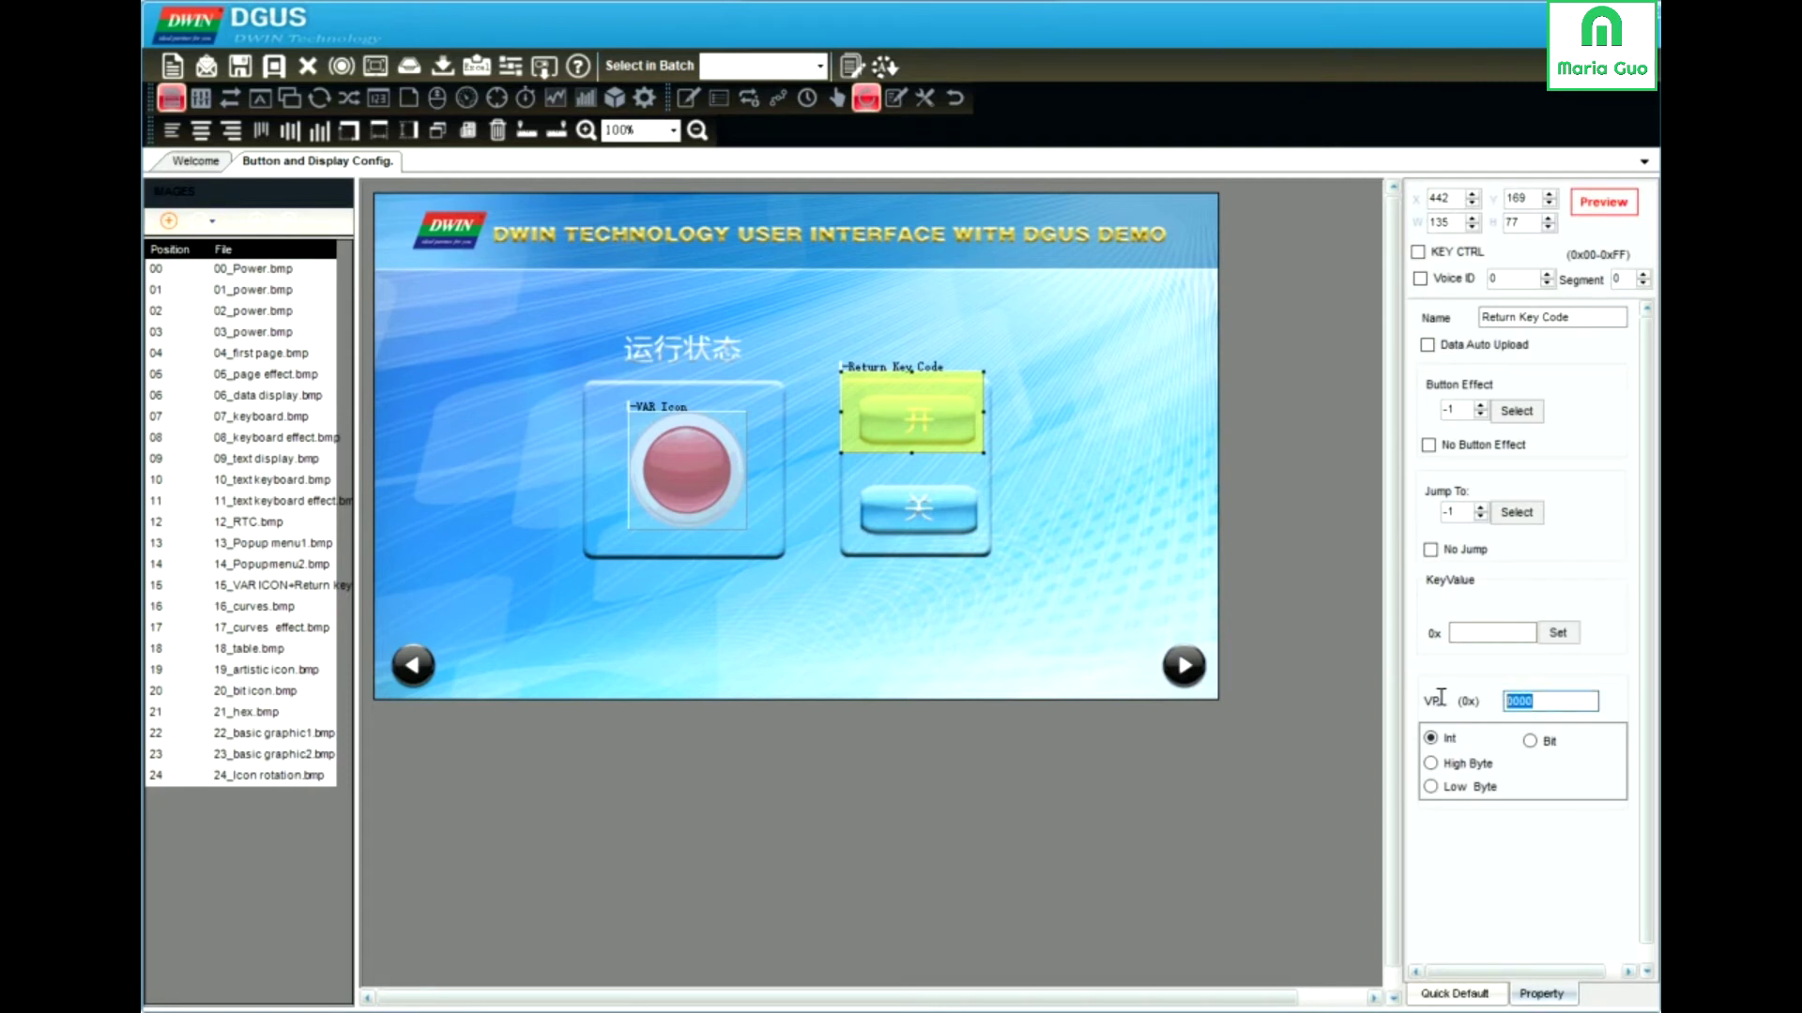
Step: Give the 开 area VP 1040 and key value 0000 to match the VAR Icon, with Data Auto Upload
click(703, 471)
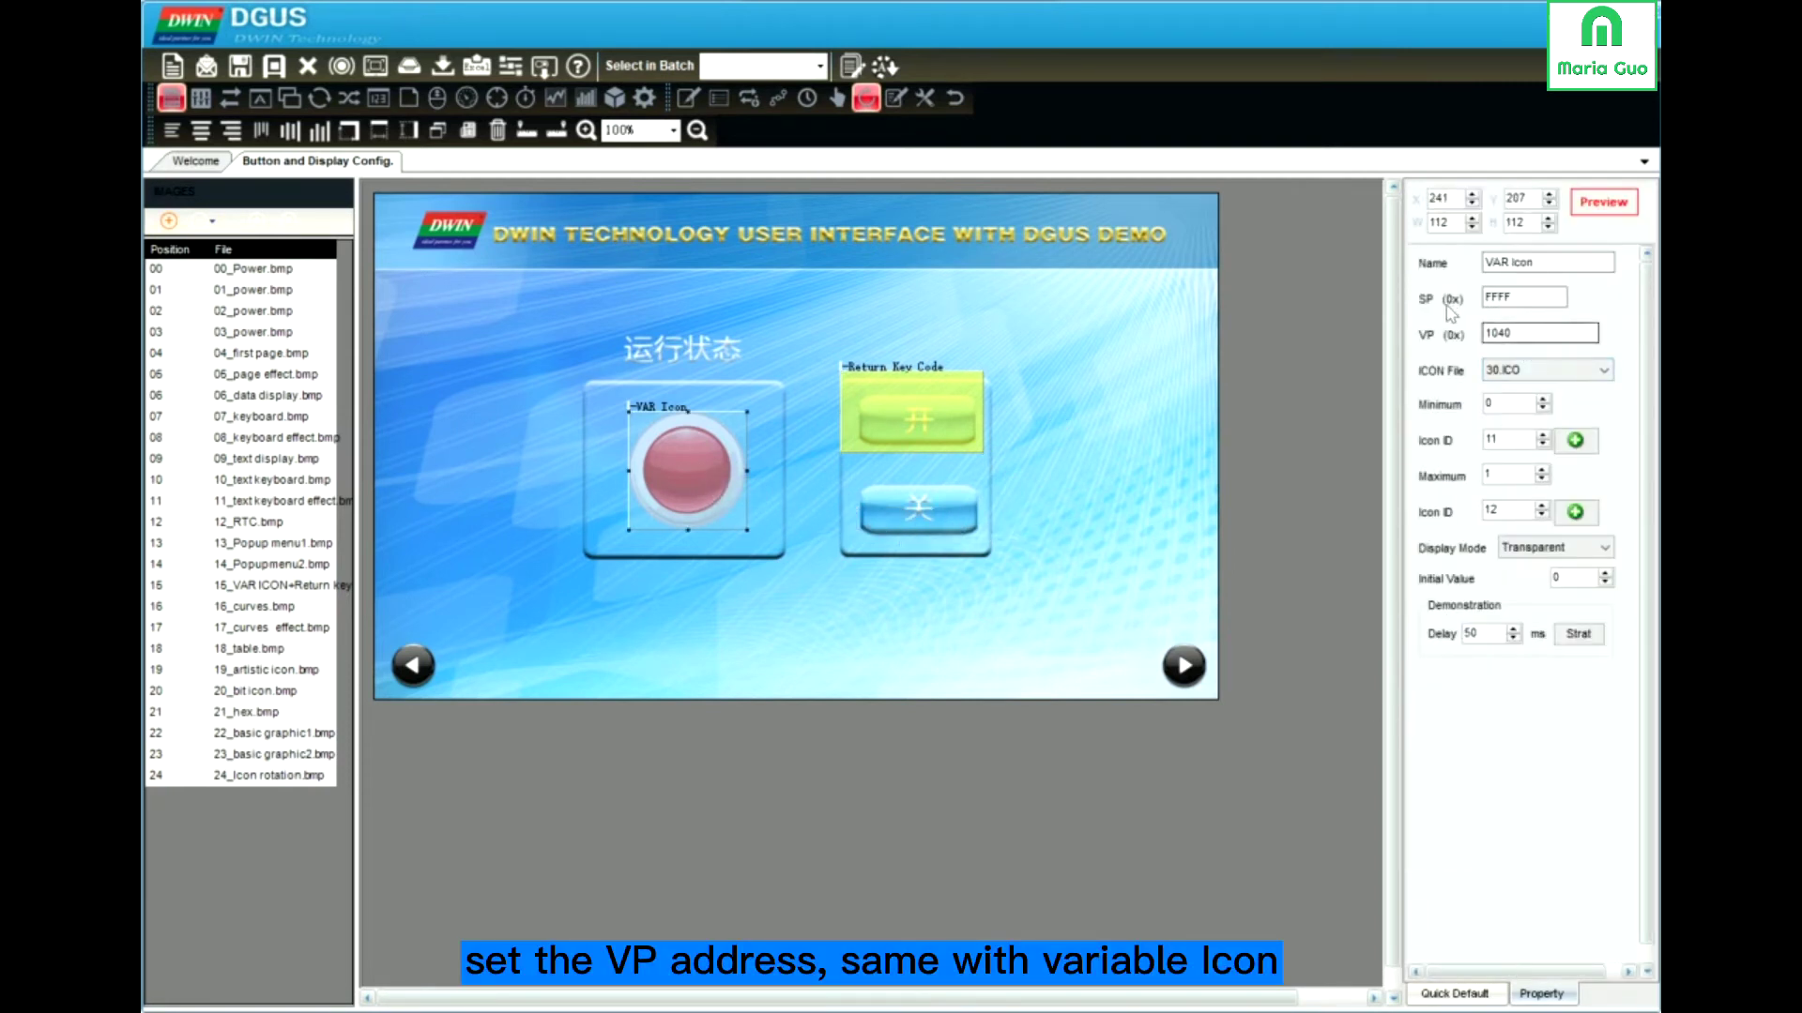
click(866, 396)
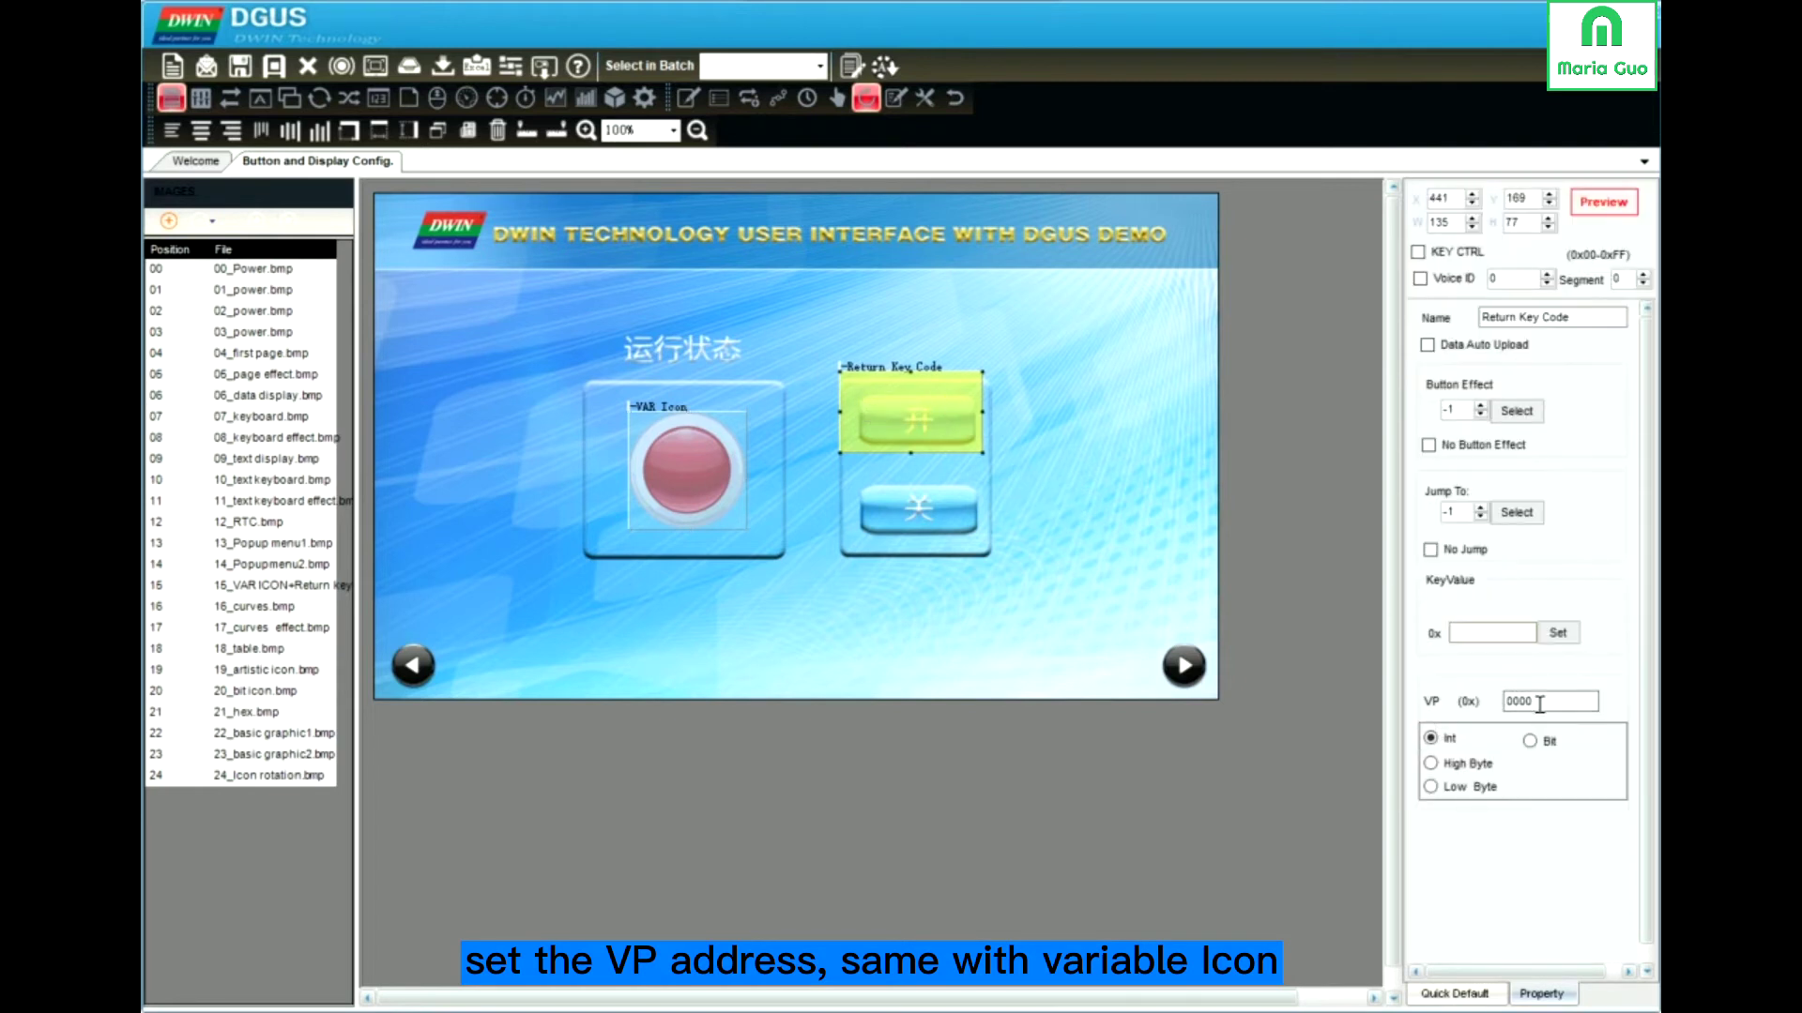
drag(1545, 700, 1449, 692)
text(1040)
click(1480, 632)
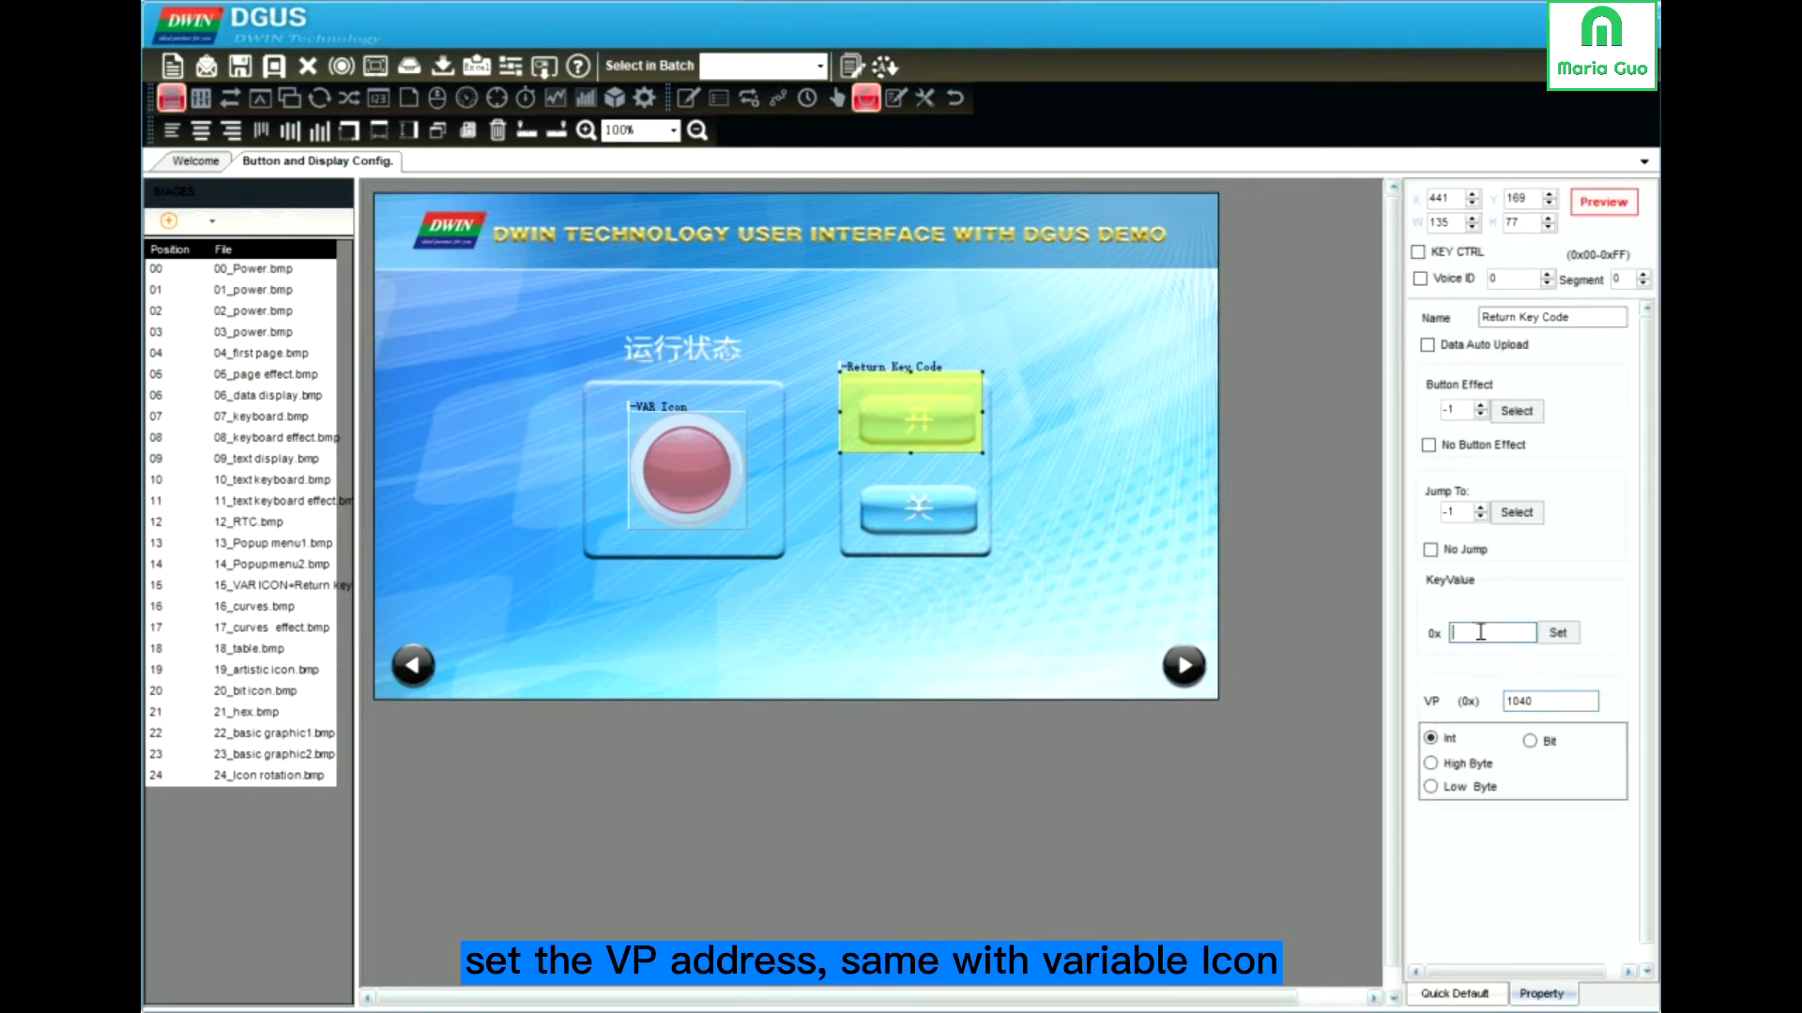
click(705, 485)
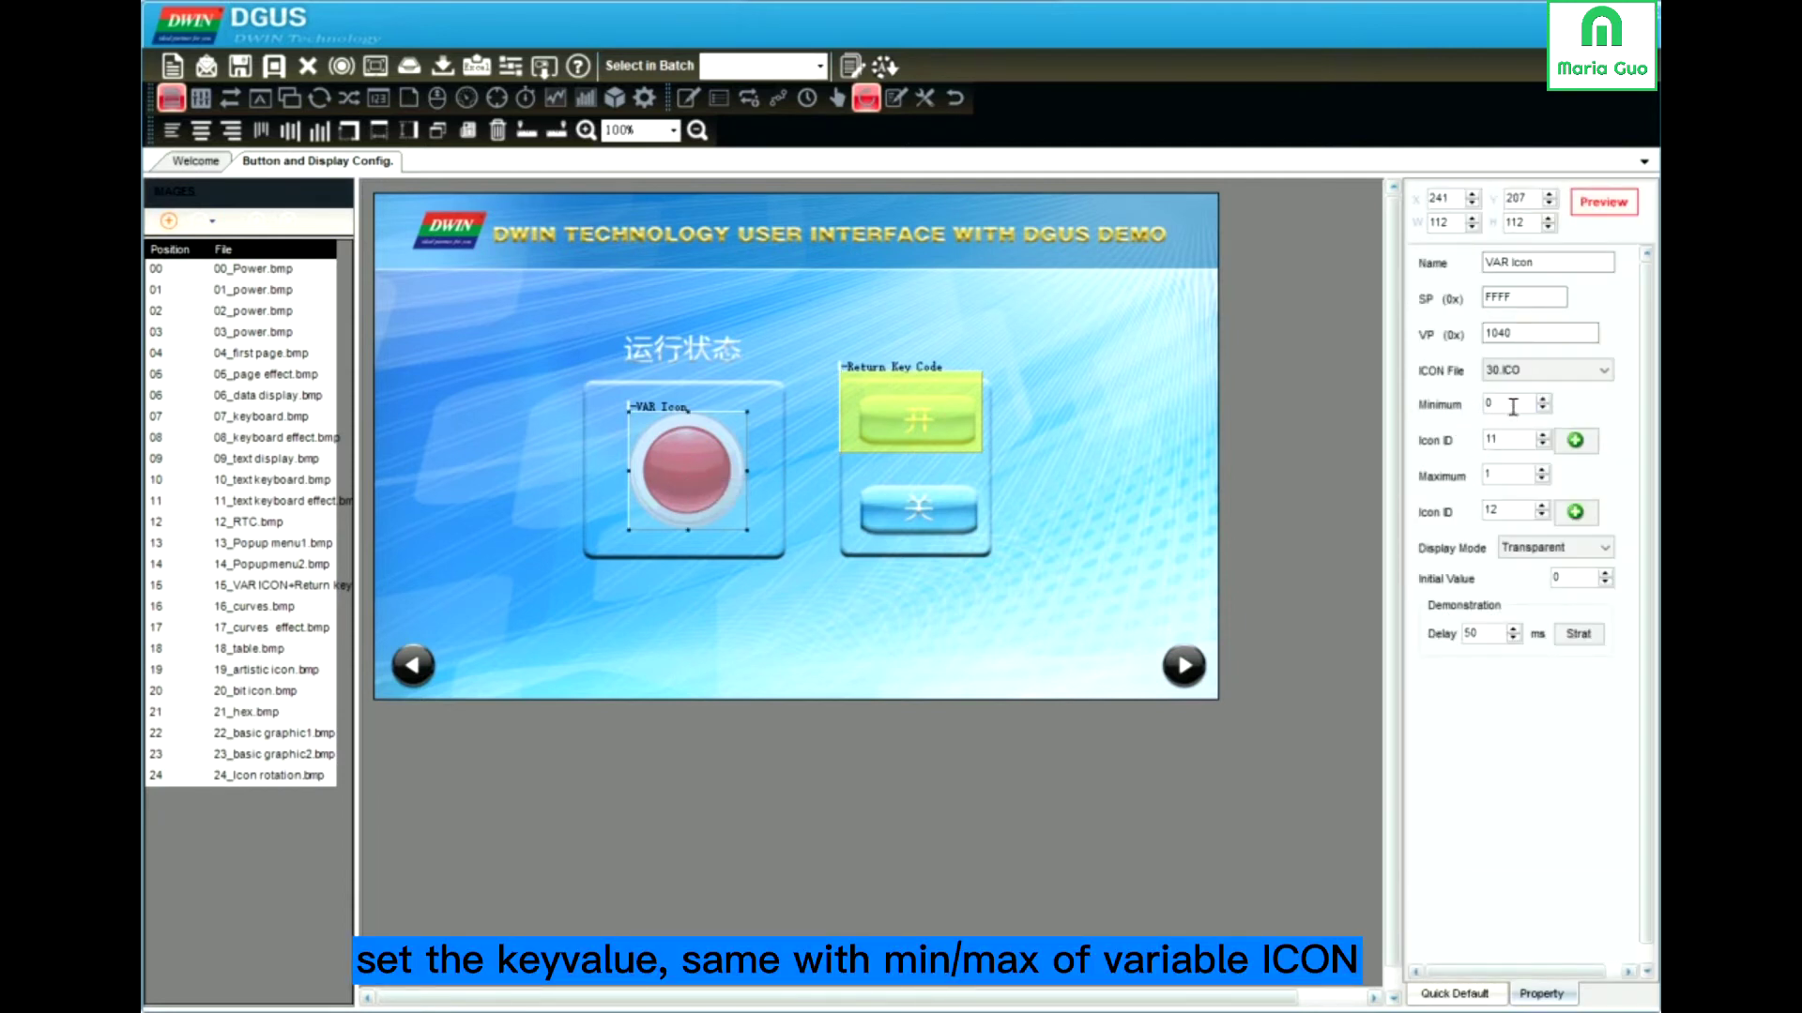
drag(910, 410, 913, 420)
click(1483, 637)
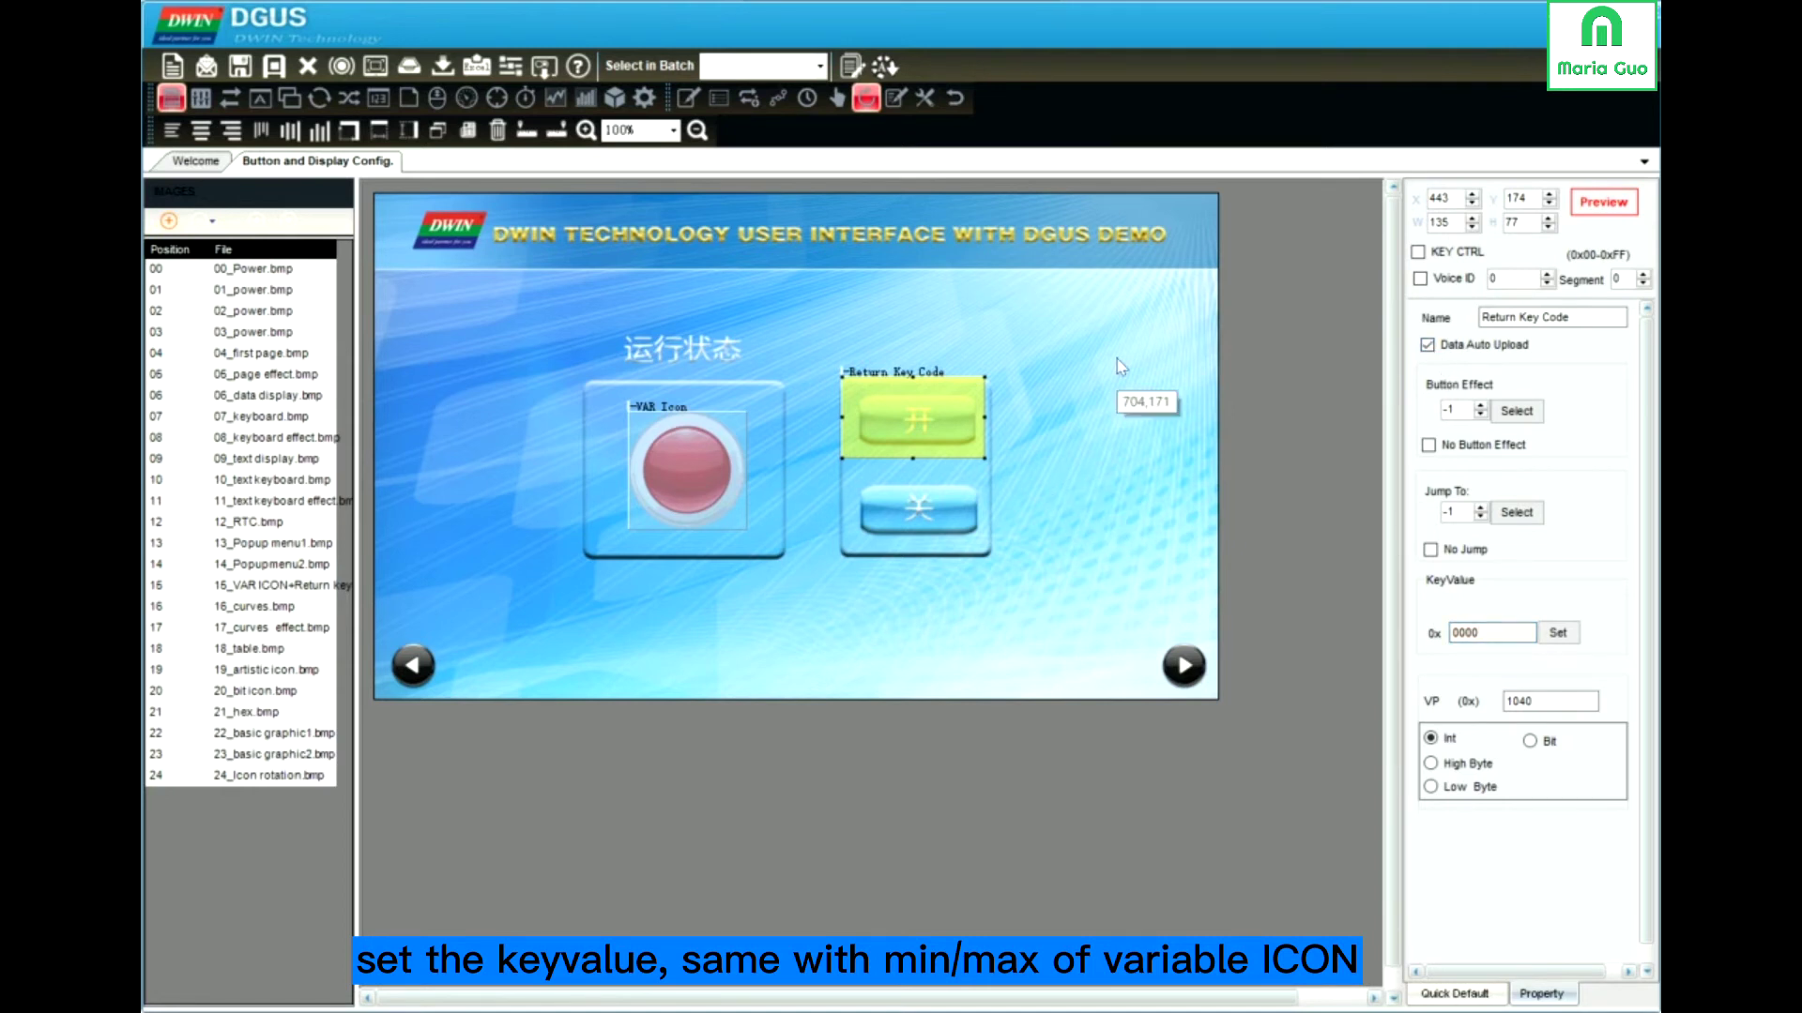
Step: Duplicate the 开 touch area and place the copy over the 关 button
click(1126, 330)
click(871, 406)
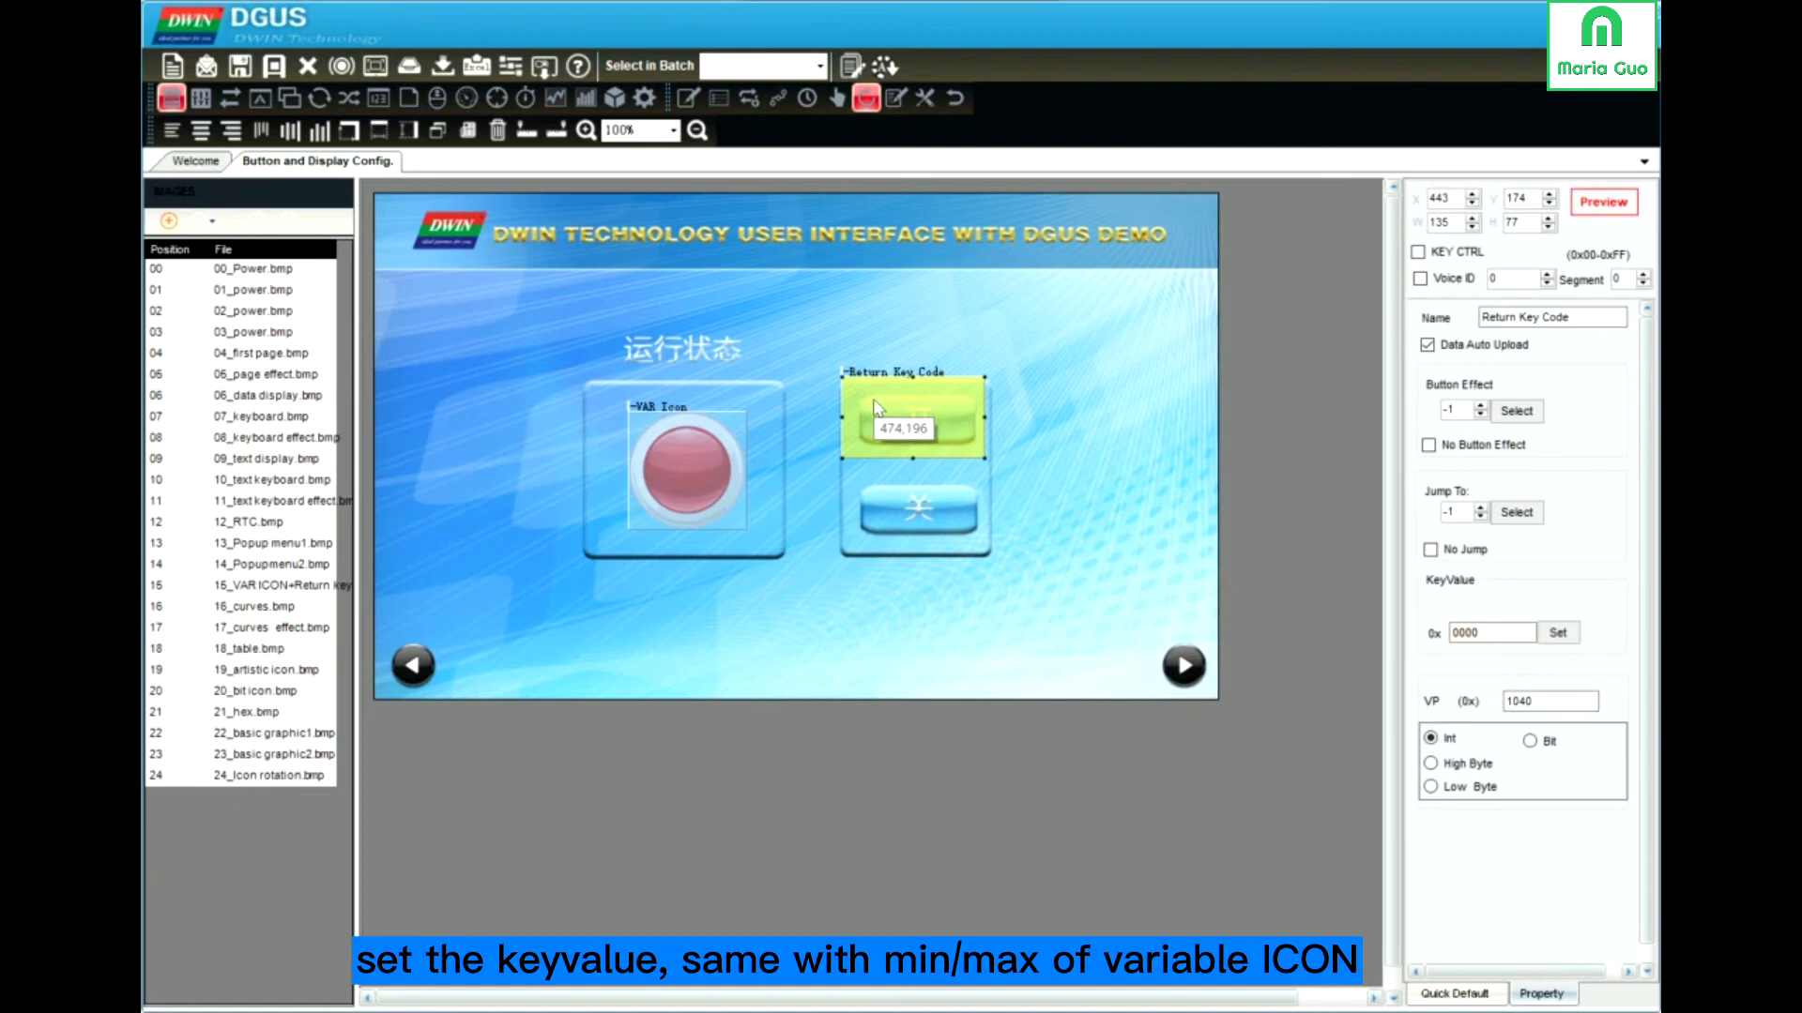
key(ctrl+c)
key(ctrl+v)
drag(932, 506, 932, 521)
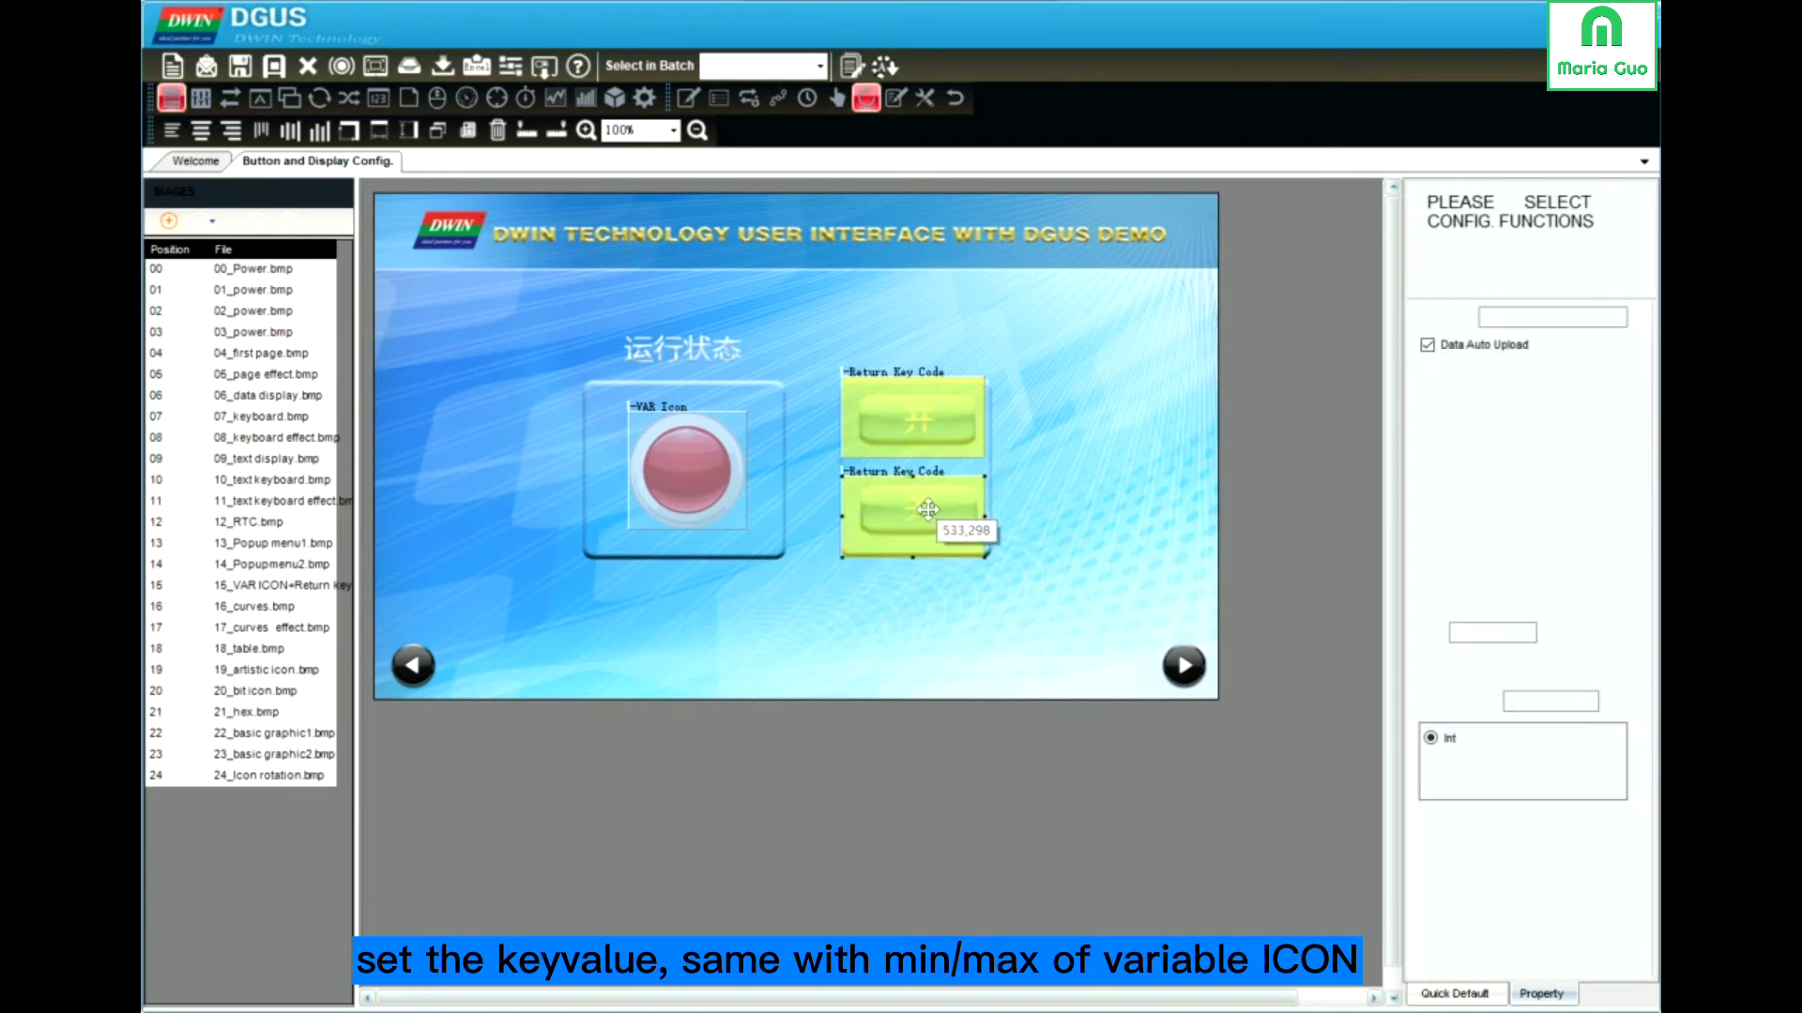
Step: Set the 关 area's key value to 0001 and compare it with the 开 area
click(1478, 630)
click(1492, 633)
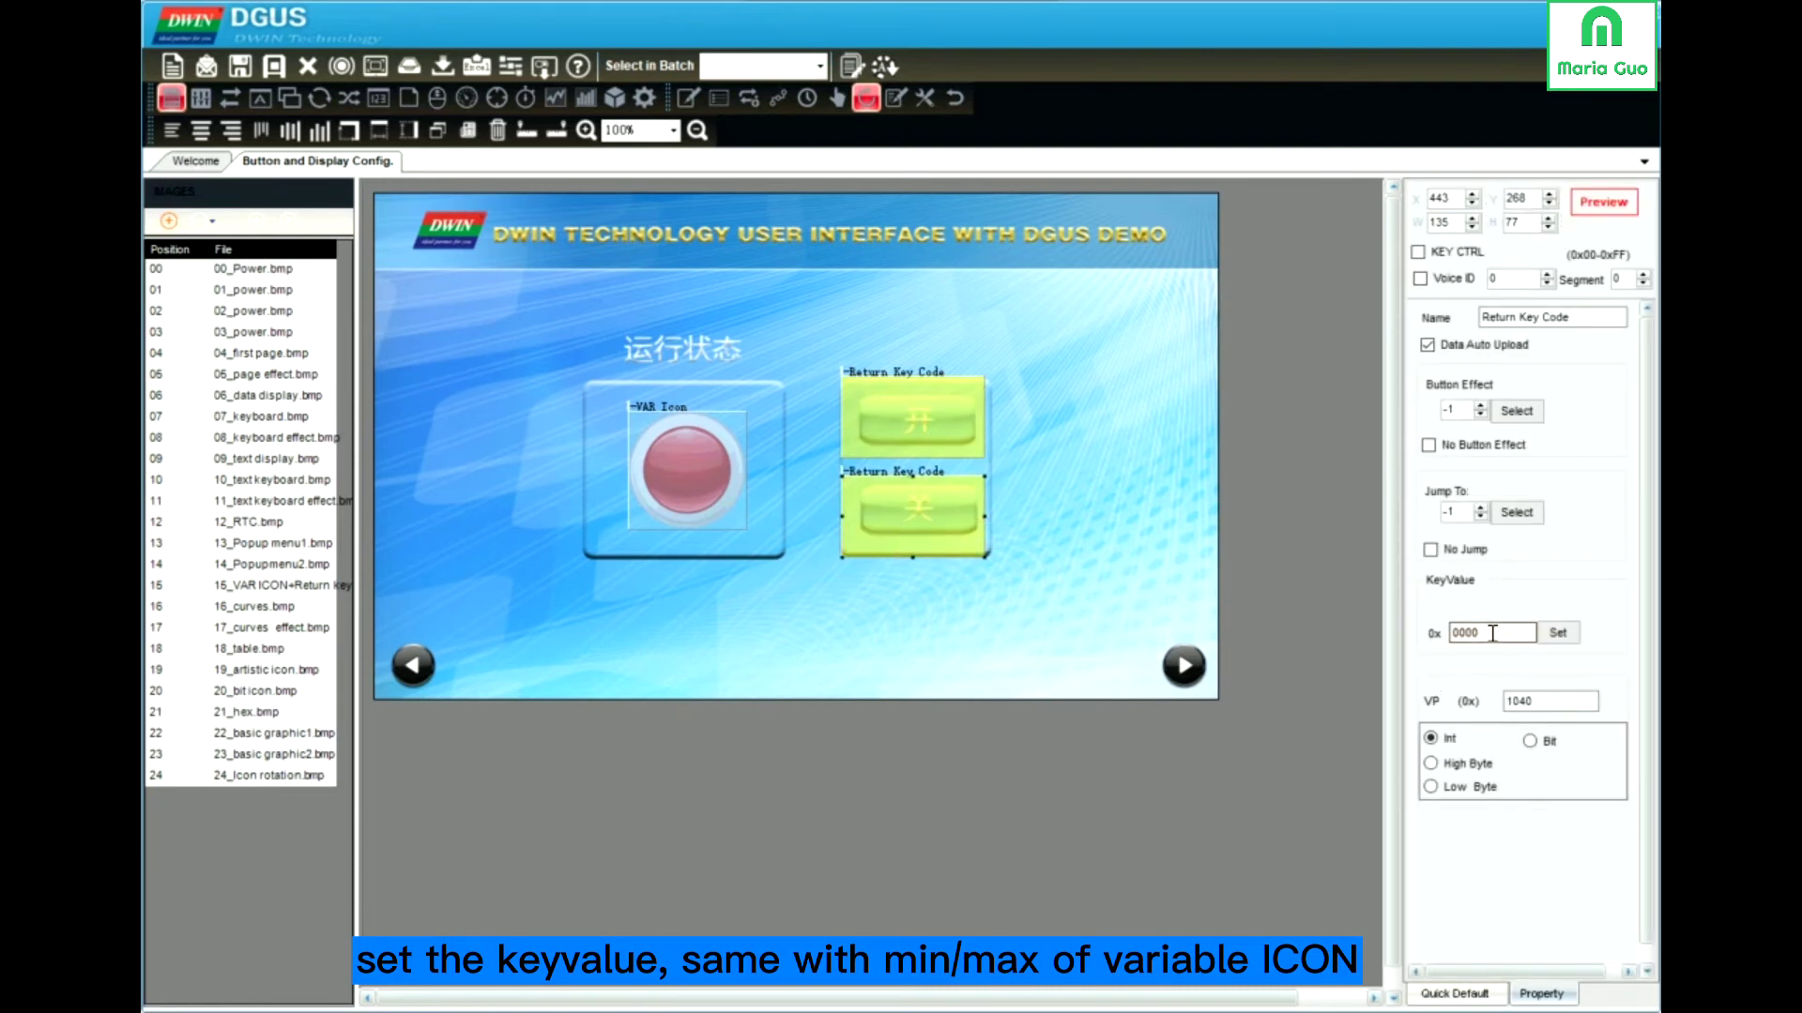
text(1)
click(922, 422)
click(904, 519)
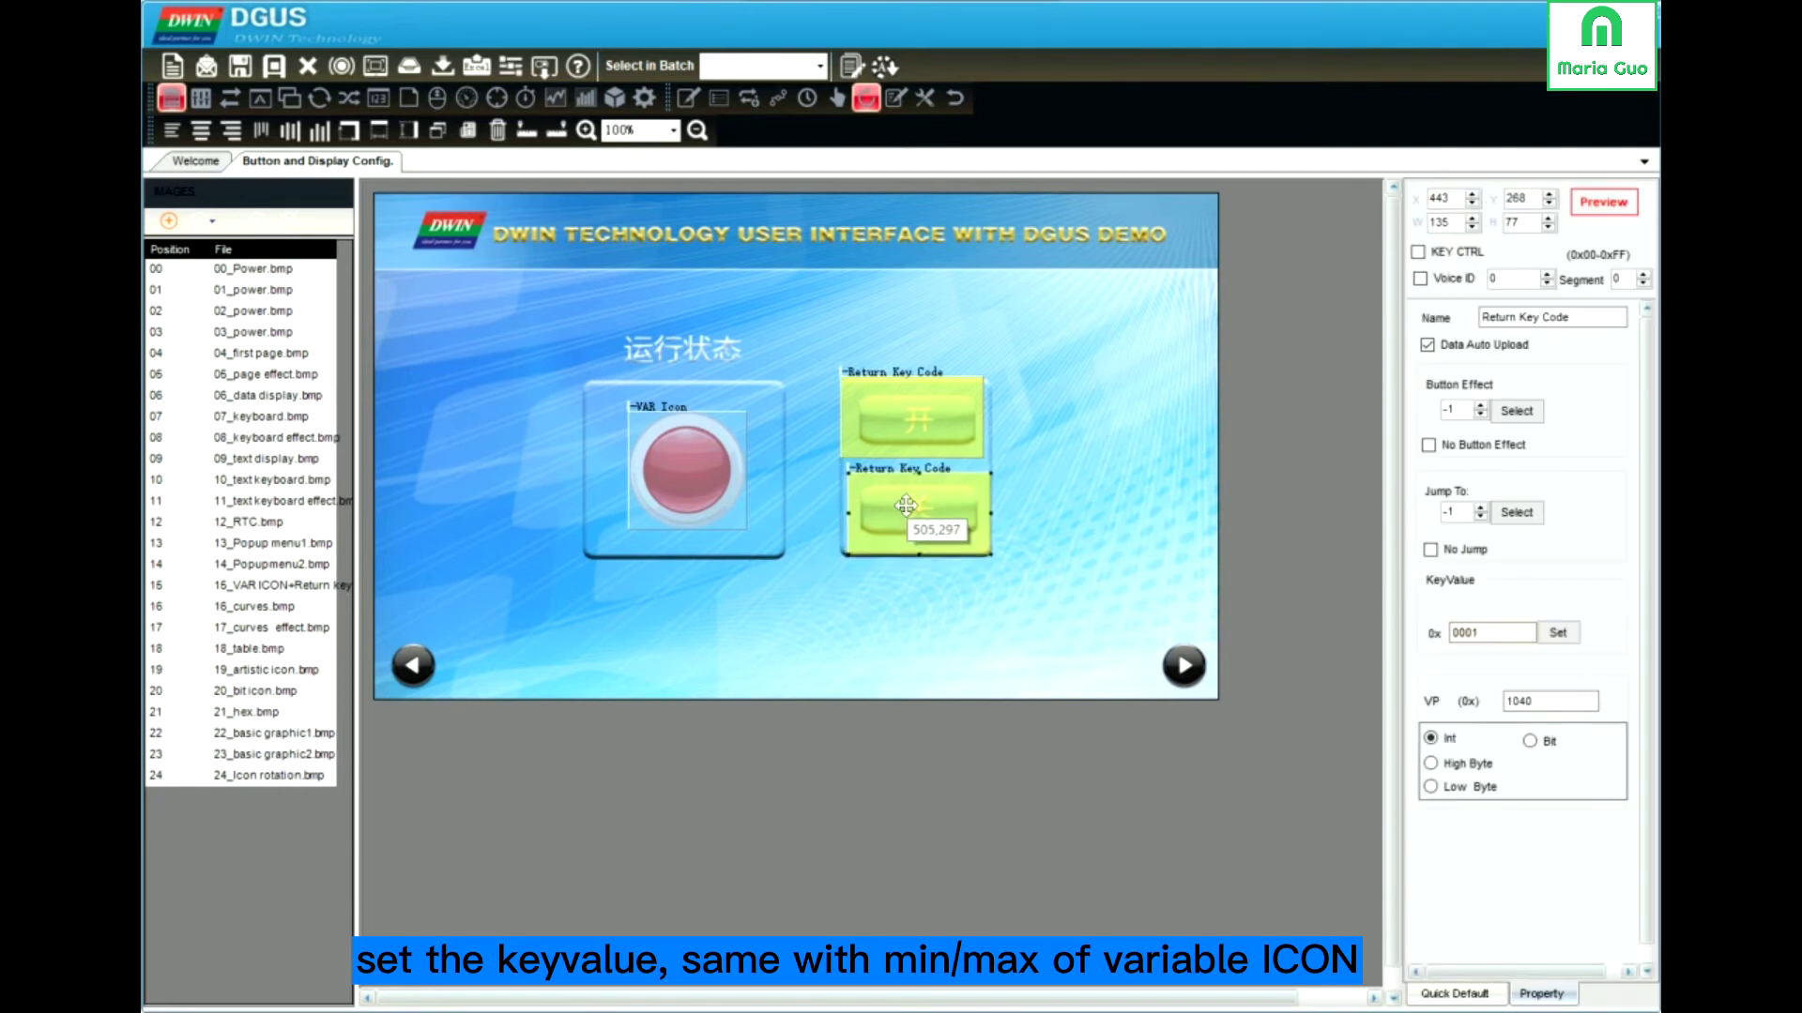
click(905, 408)
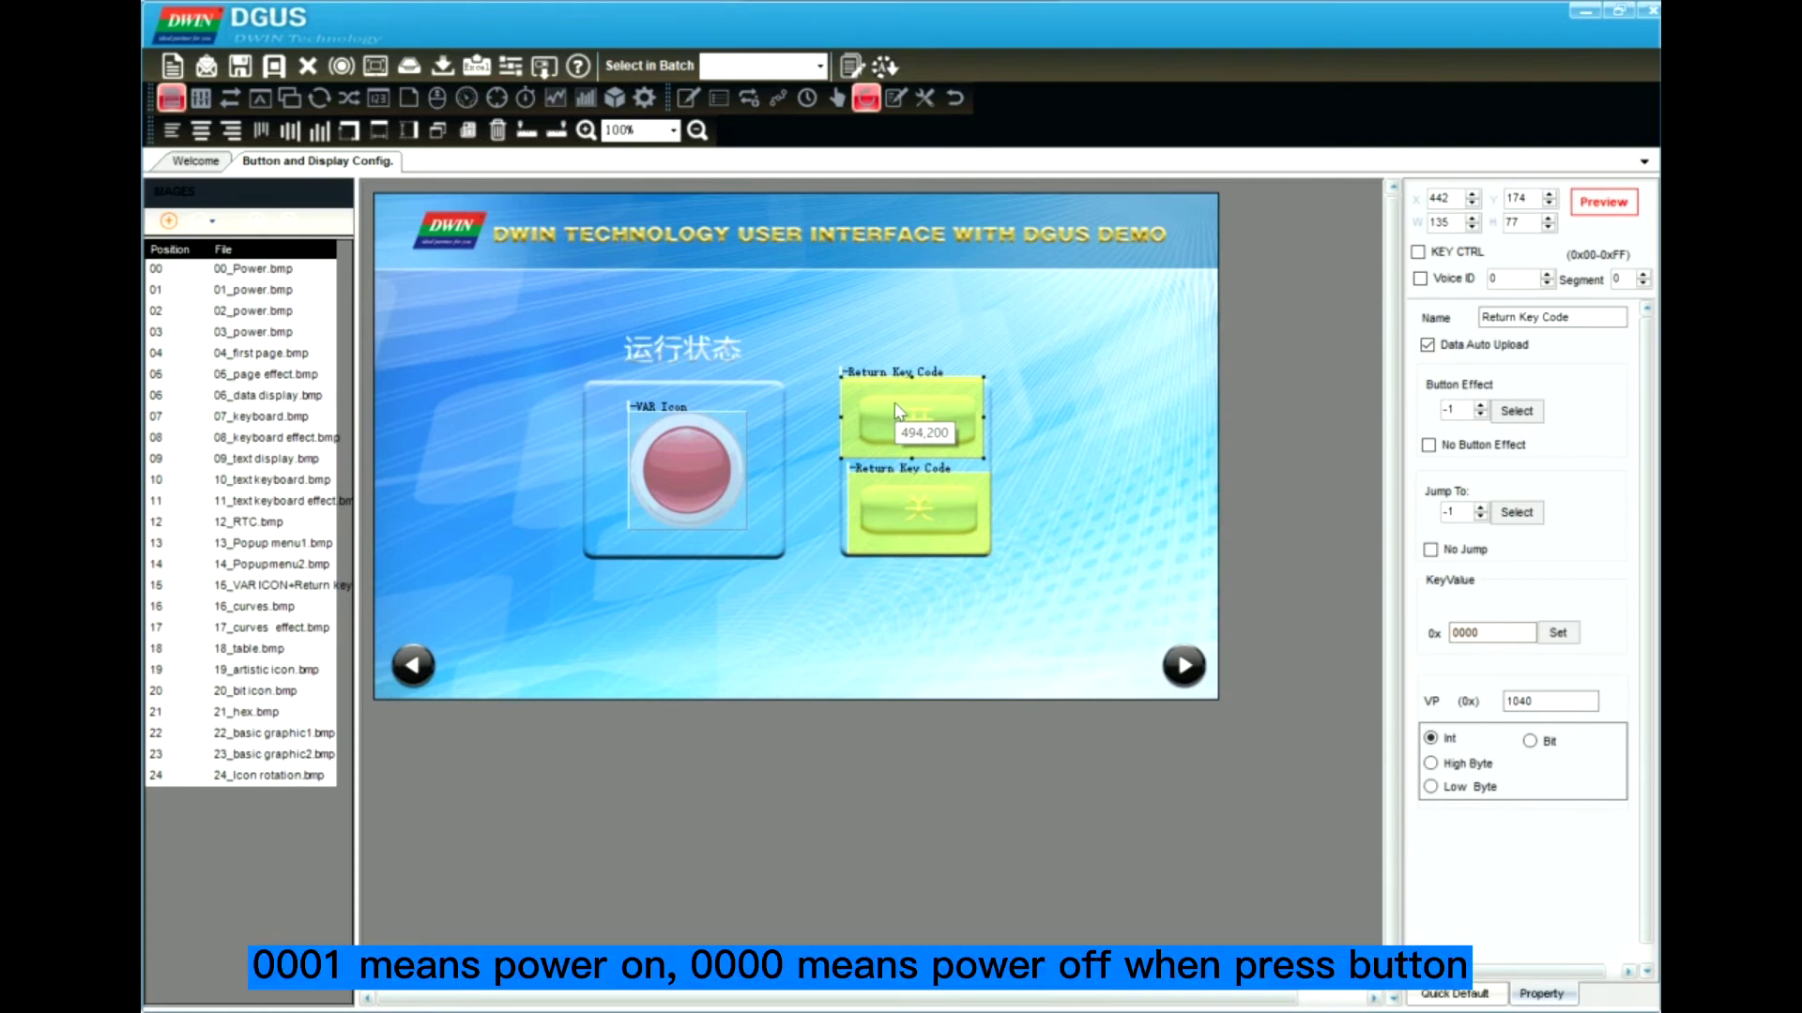
click(922, 533)
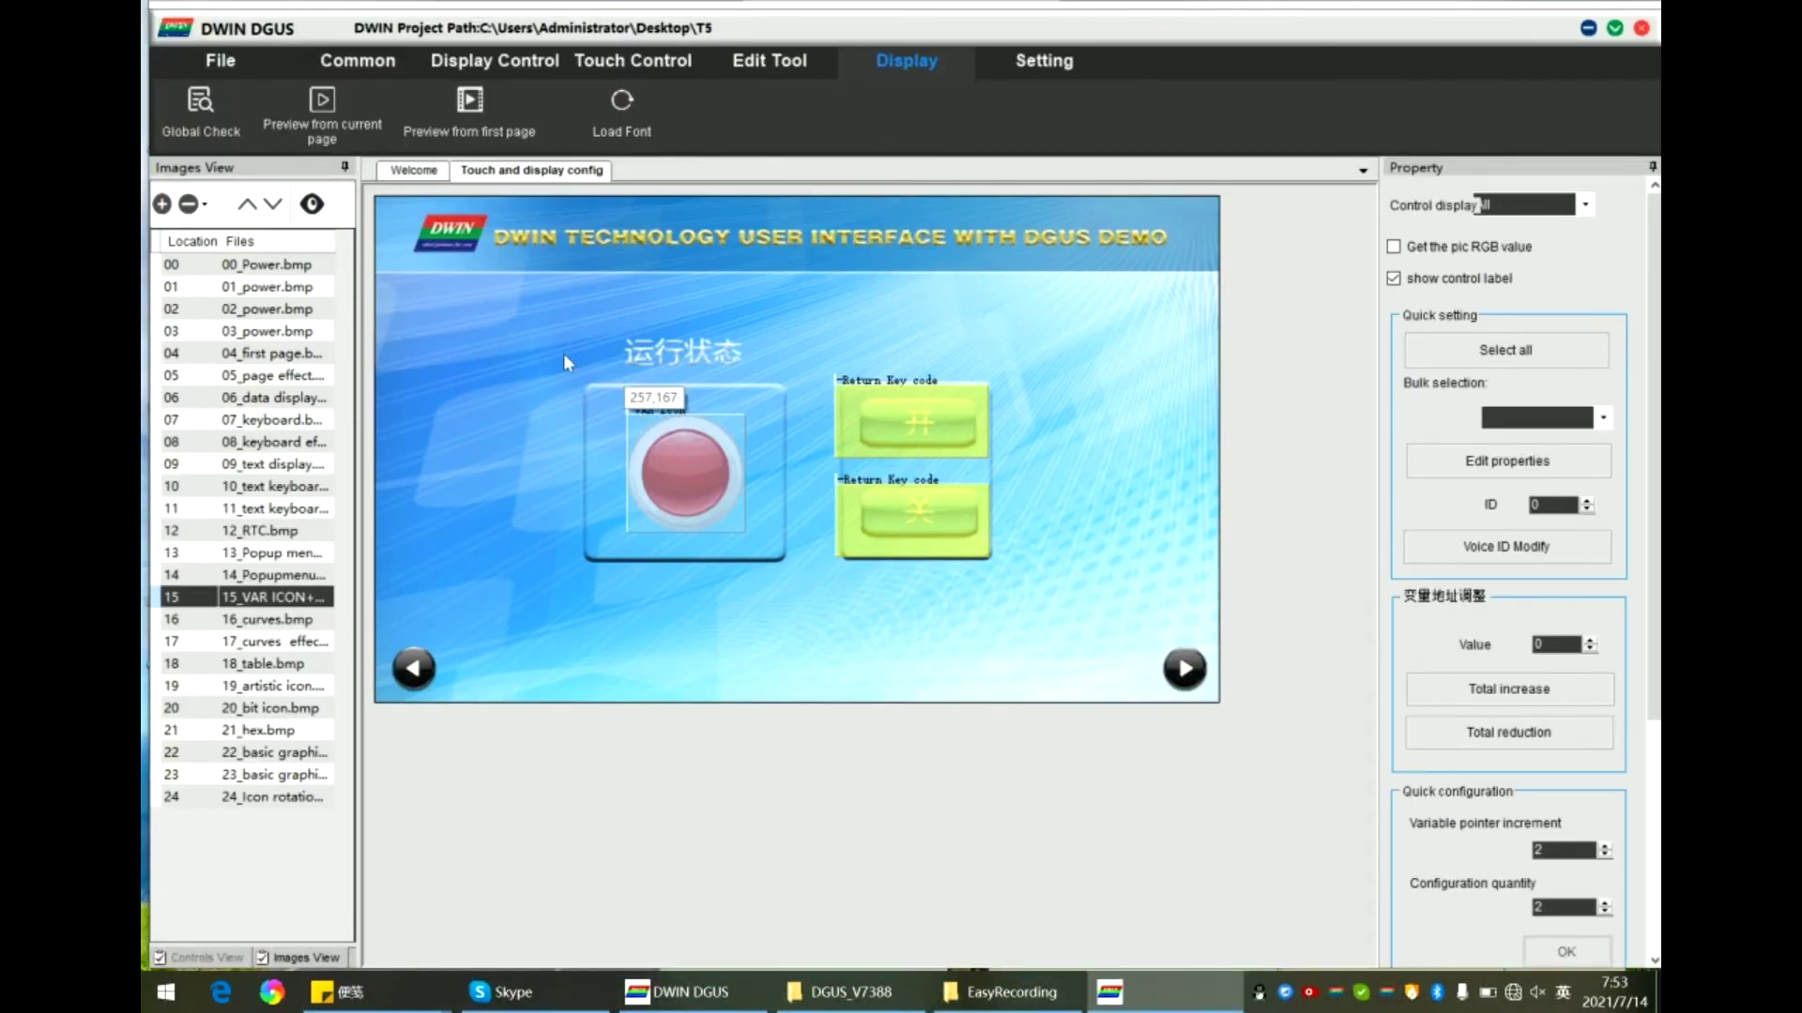
Step: Preview the page, pressing 关 to turn the light green, then 开 to turn it red
click(322, 103)
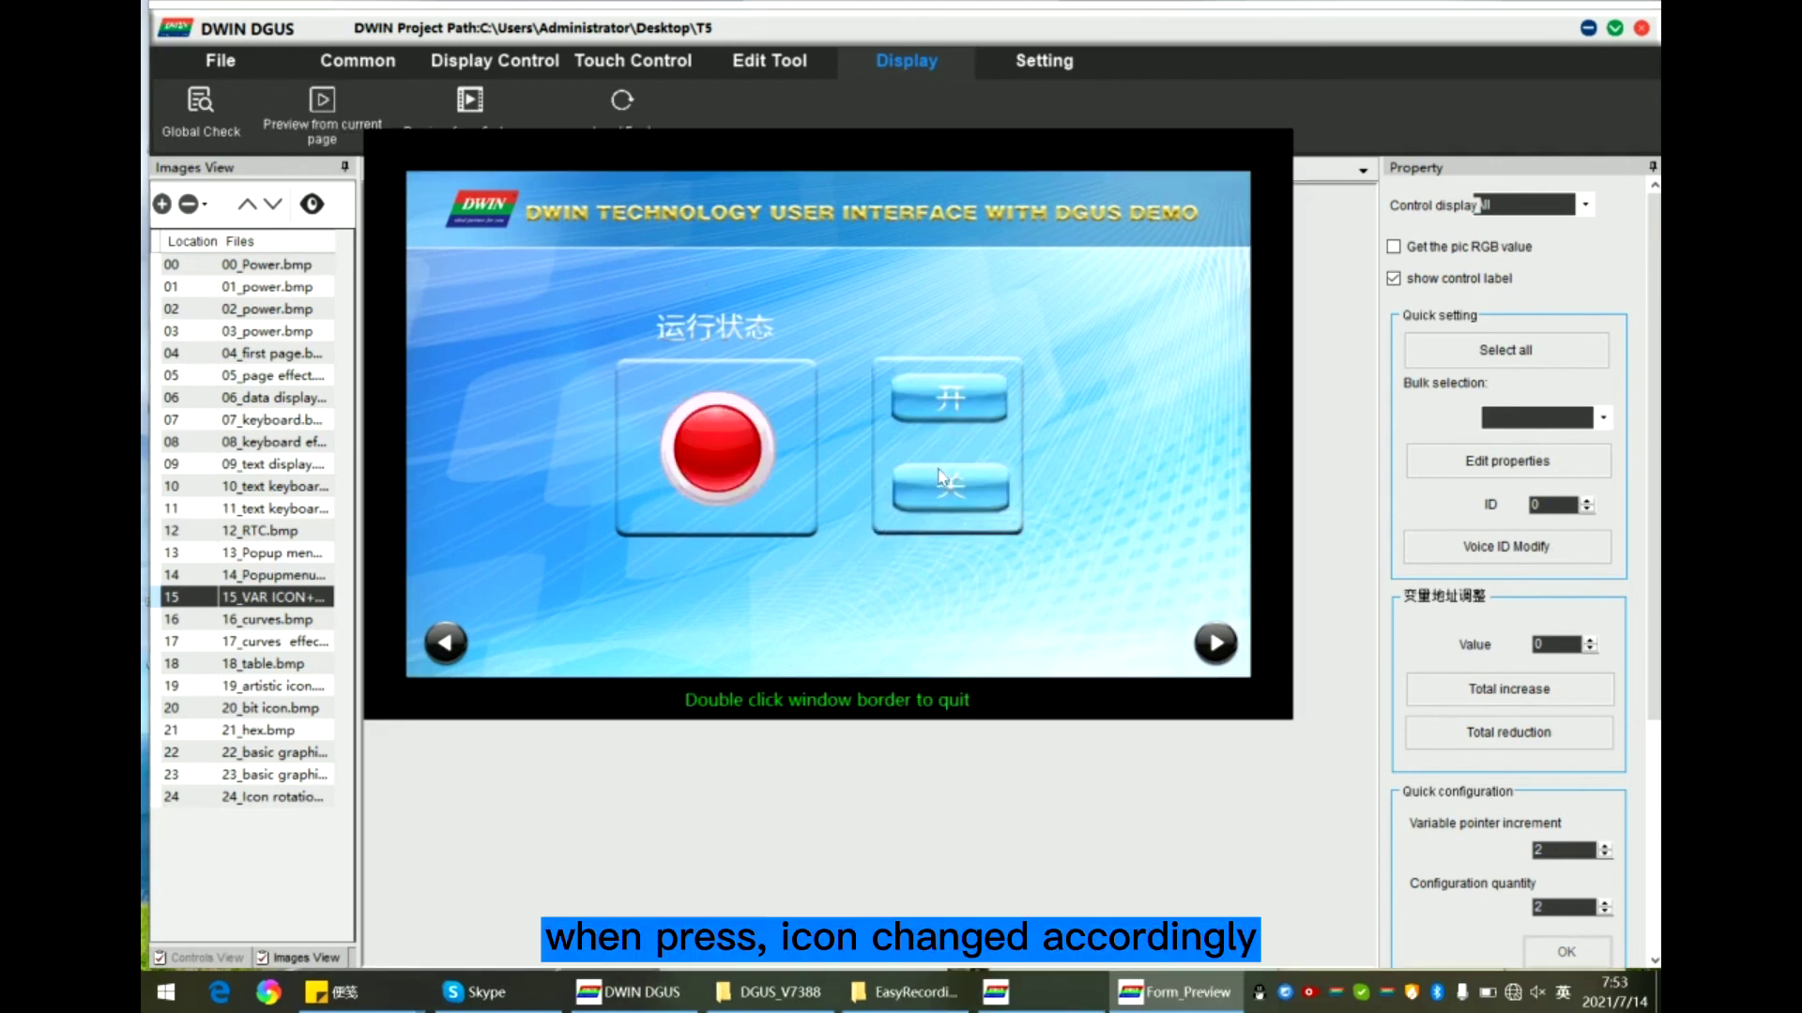
click(965, 489)
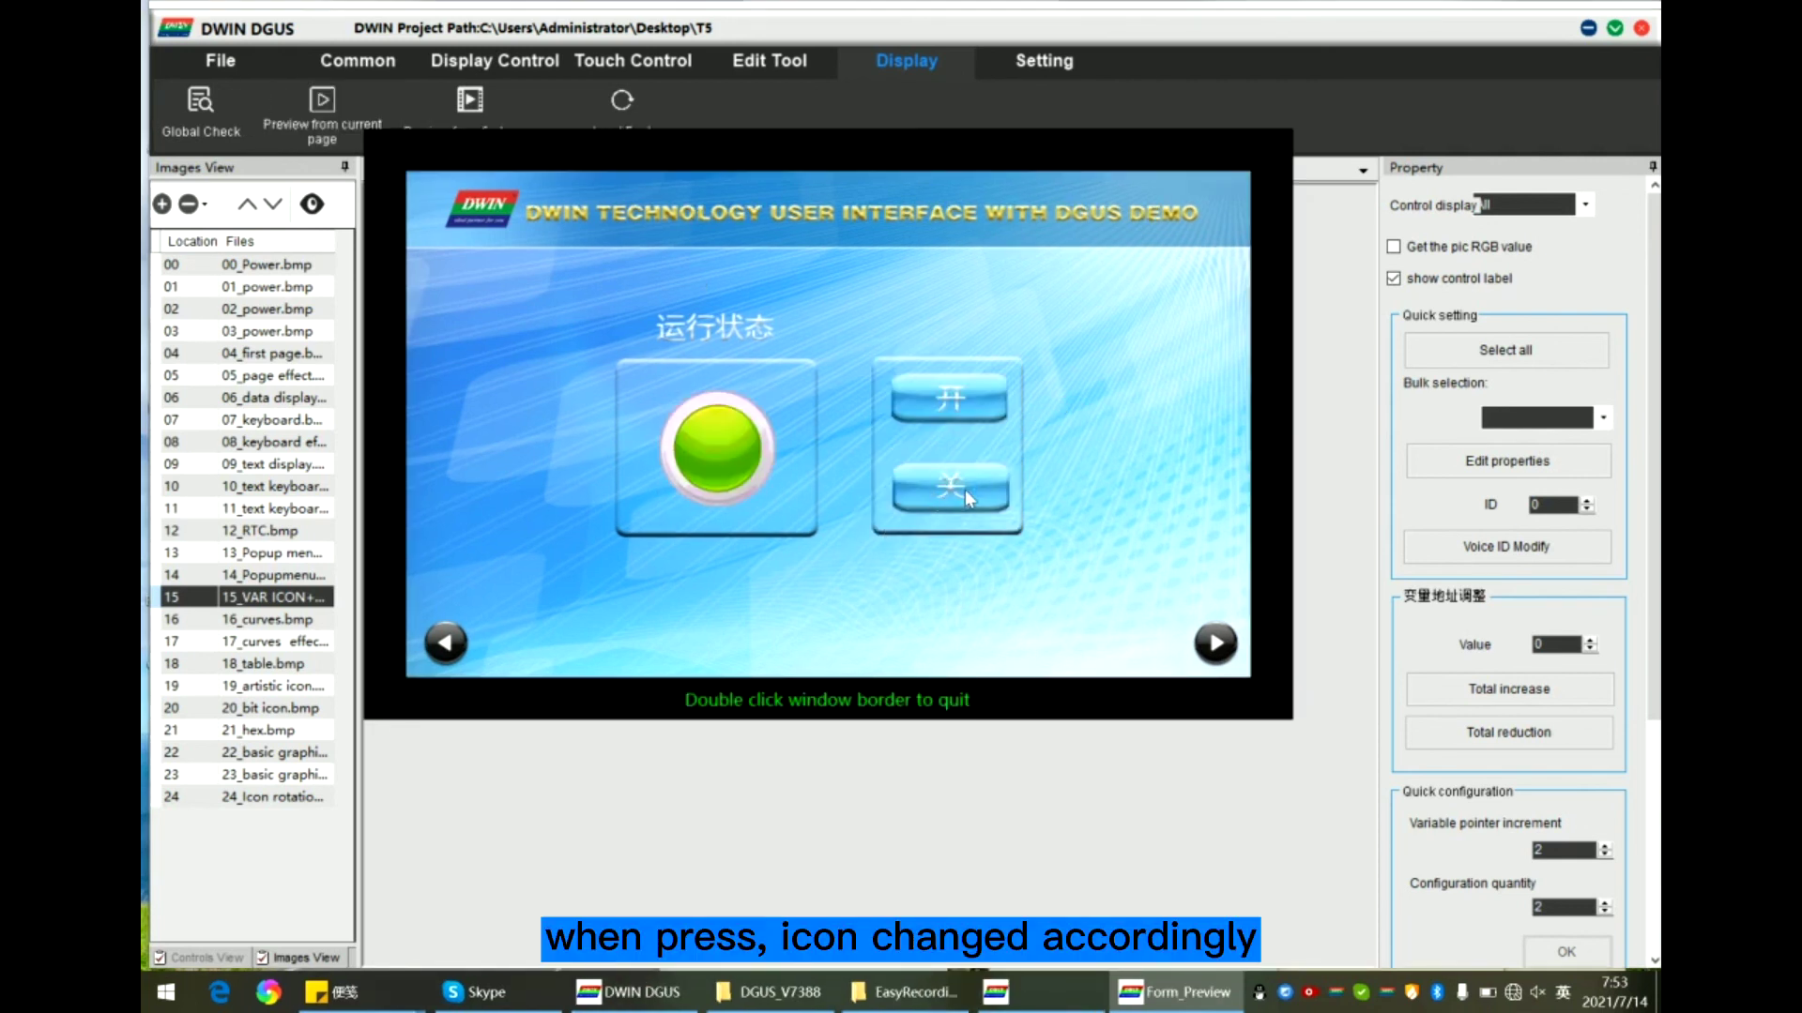
click(963, 402)
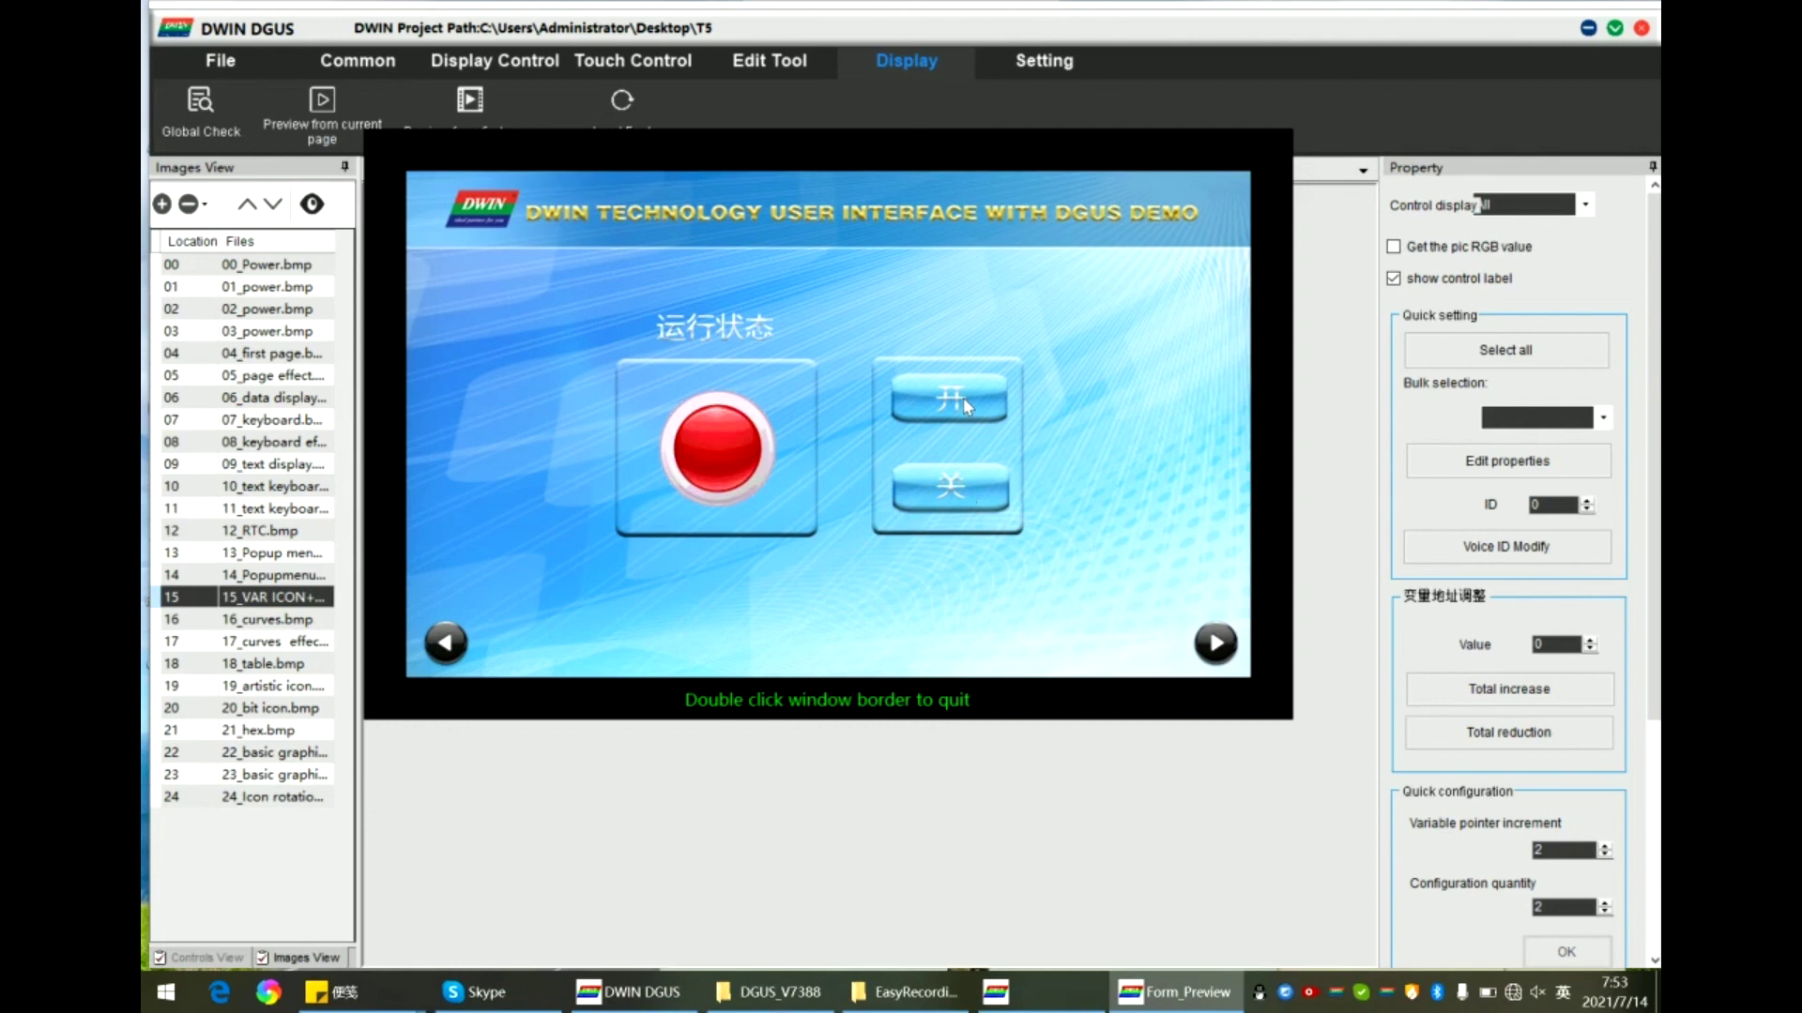